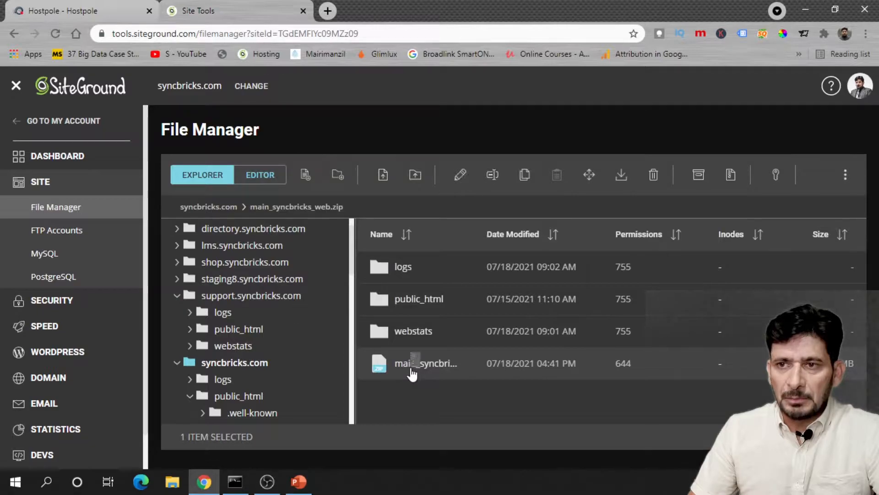
- Download the site archive, then open wp-config.php from public_html in the Editor
{"action": "left_click", "coordinate": [445, 185]}
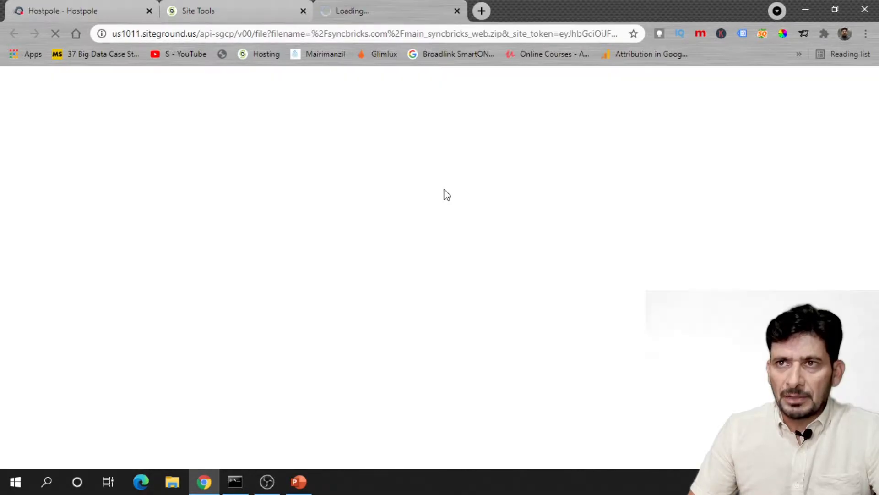
{"action": "double_click", "coordinate": [403, 302]}
{"action": "scroll", "coordinate": [403, 315], "scroll_direction": "down", "scroll_amount": 10}
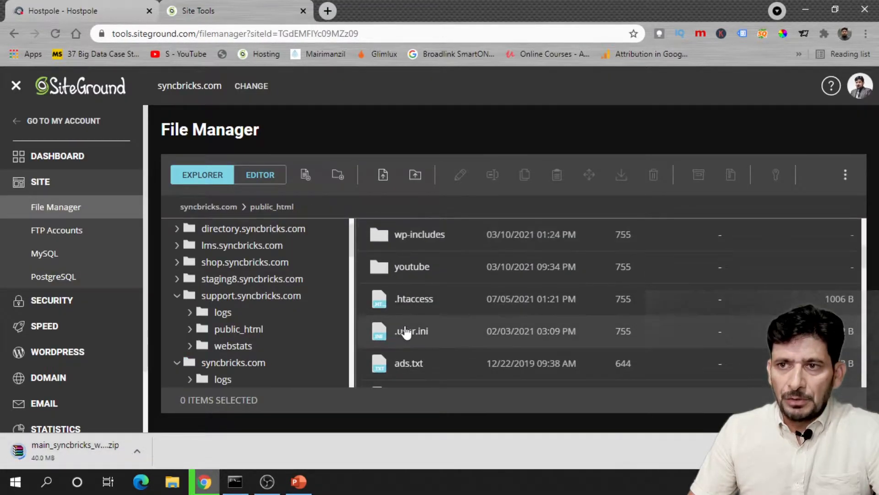
{"action": "scroll", "coordinate": [416, 339], "scroll_direction": "up", "scroll_amount": 2}
{"action": "left_click", "coordinate": [412, 290]}
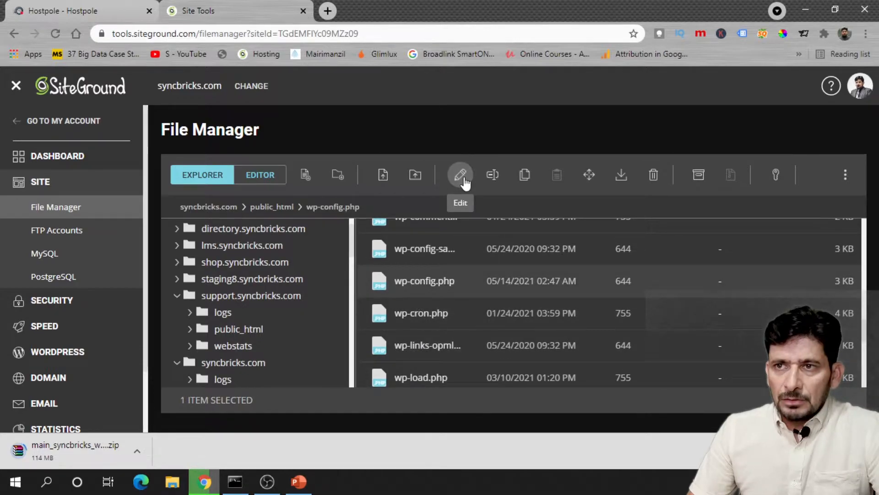
{"action": "left_click", "coordinate": [460, 174]}
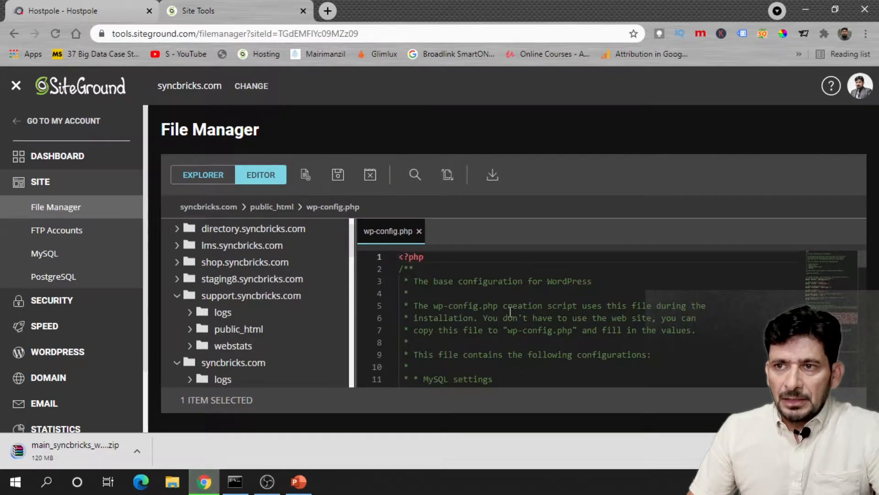
- Search wp-config.php for 'database' and select the DB_NAME value db9wz5gggrw52v
{"action": "key", "text": "ctrl+f"}
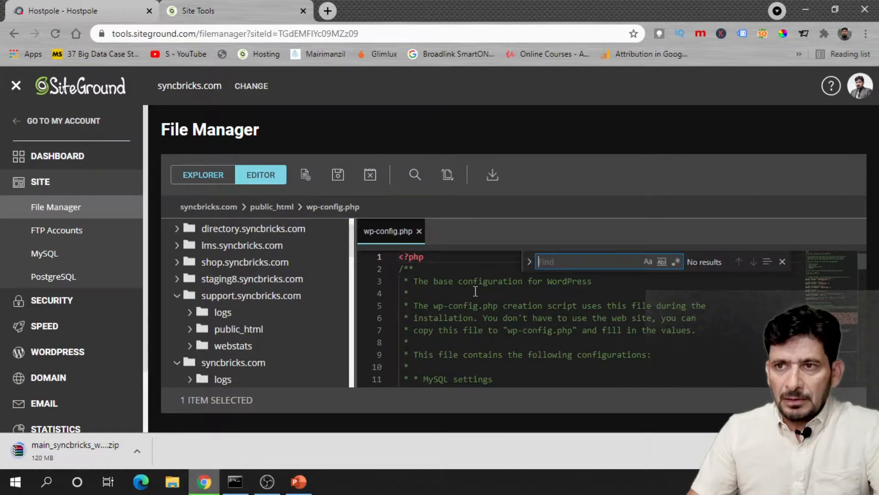
{"action": "type", "text": "database"}
{"action": "key", "text": "Return"}
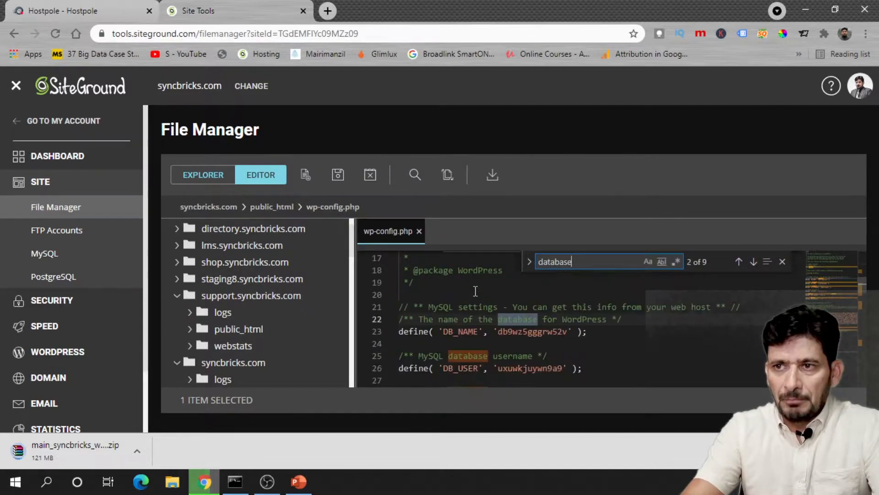
{"action": "scroll", "coordinate": [476, 291], "scroll_direction": "up", "scroll_amount": 1}
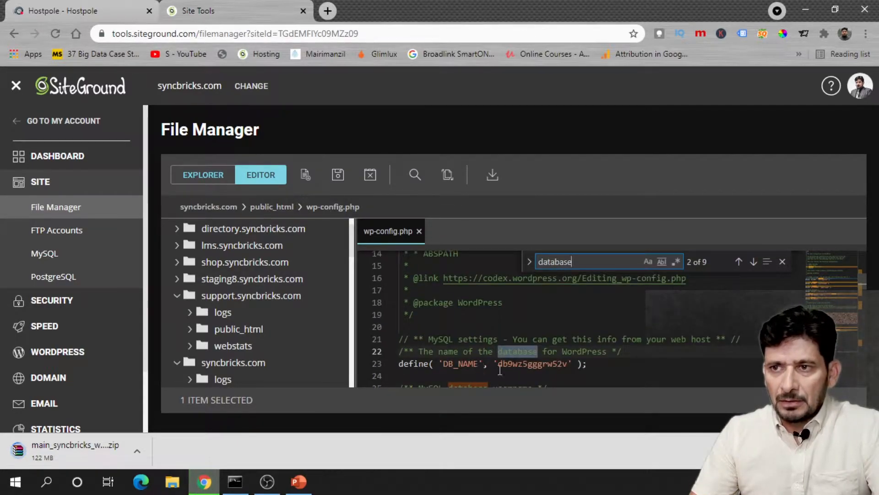
{"action": "double_click", "coordinate": [501, 367]}
{"action": "key", "text": "ctrl+c"}
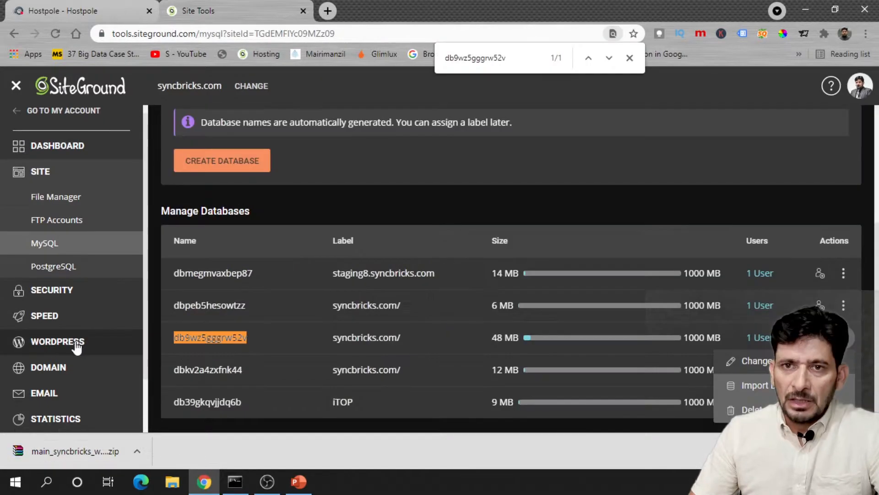
- Launch phpMyAdmin in a new tab from MySQL > phpMyAdmin
{"action": "left_click", "coordinate": [73, 344]}
{"action": "left_click", "coordinate": [85, 342]}
{"action": "scroll", "coordinate": [89, 343], "scroll_direction": "down", "scroll_amount": 2}
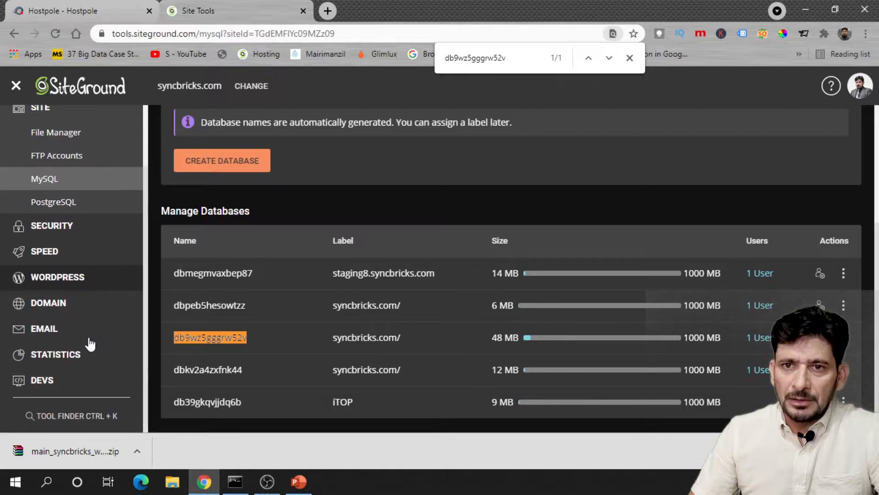
{"action": "scroll", "coordinate": [229, 294], "scroll_direction": "up", "scroll_amount": 5}
{"action": "left_click", "coordinate": [379, 232]}
{"action": "left_click", "coordinate": [227, 359]}
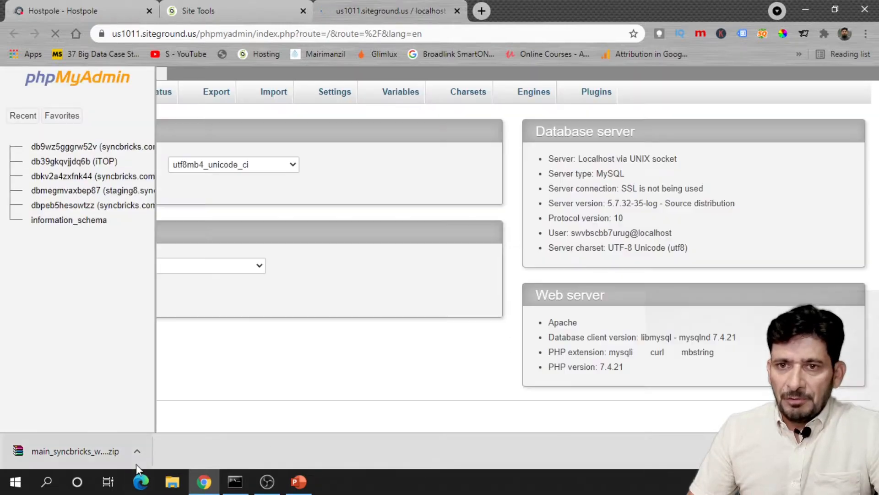
- Show the downloaded site archive in its Downloads folder, then close that window
{"action": "left_click", "coordinate": [136, 451]}
{"action": "left_click", "coordinate": [159, 408]}
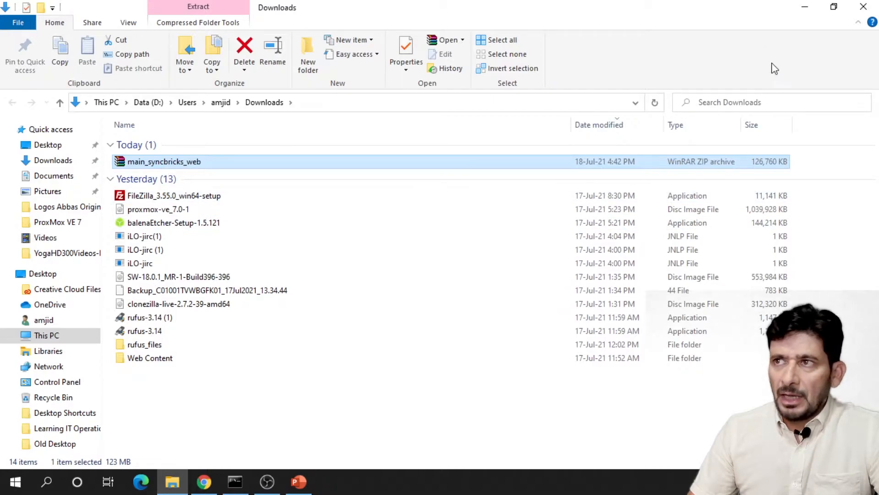
{"action": "left_click", "coordinate": [804, 7]}
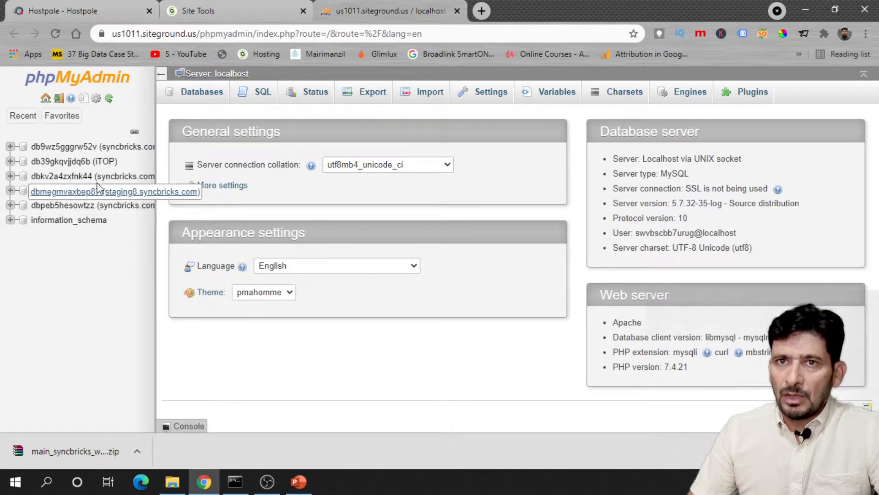
- Export the db9wz5gggrw52v database as a quick SQL dump and close phpMyAdmin
{"action": "key", "text": "ctrl+f"}
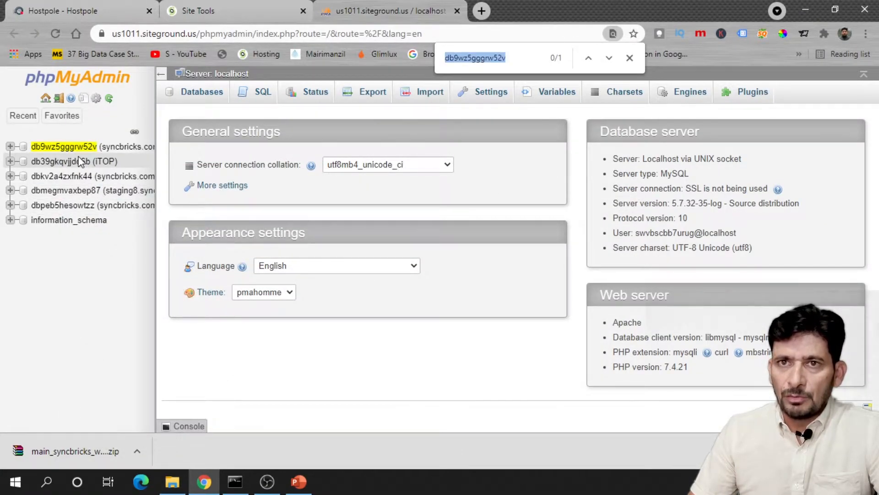
{"action": "key", "text": "ctrl+v"}
{"action": "left_click", "coordinate": [68, 149]}
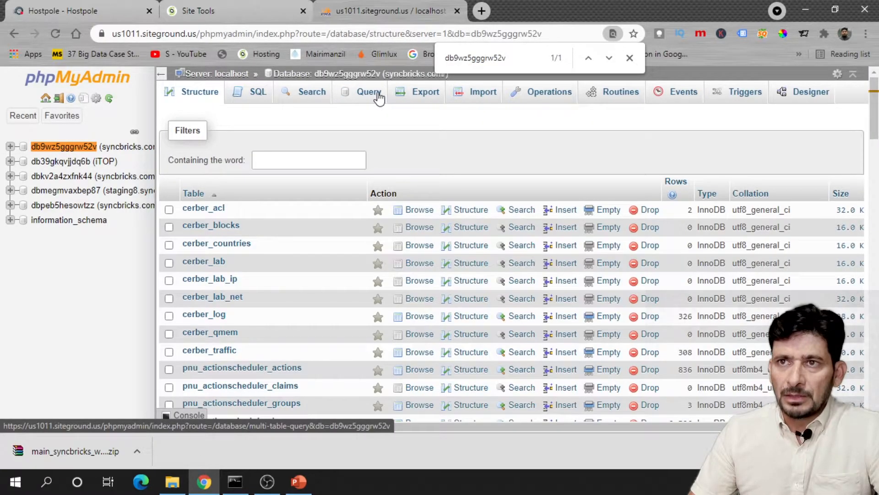
{"action": "left_click", "coordinate": [398, 96]}
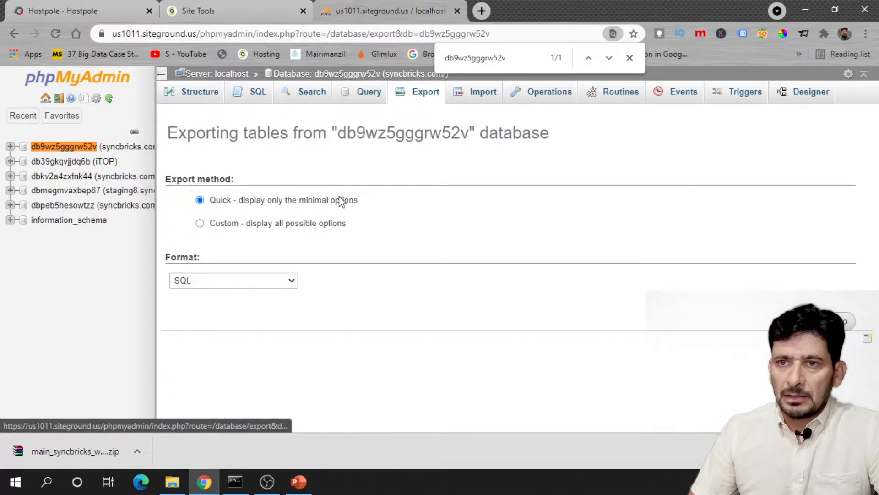
{"action": "left_click", "coordinate": [844, 321]}
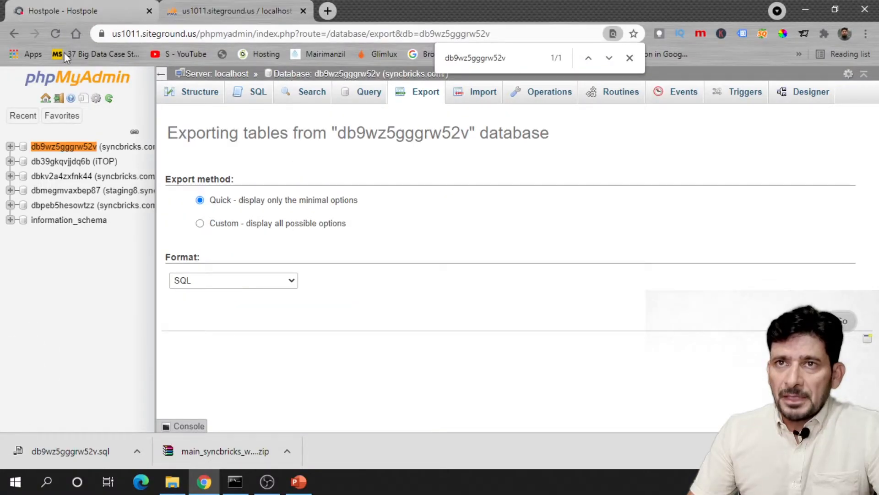
{"action": "left_click", "coordinate": [304, 11]}
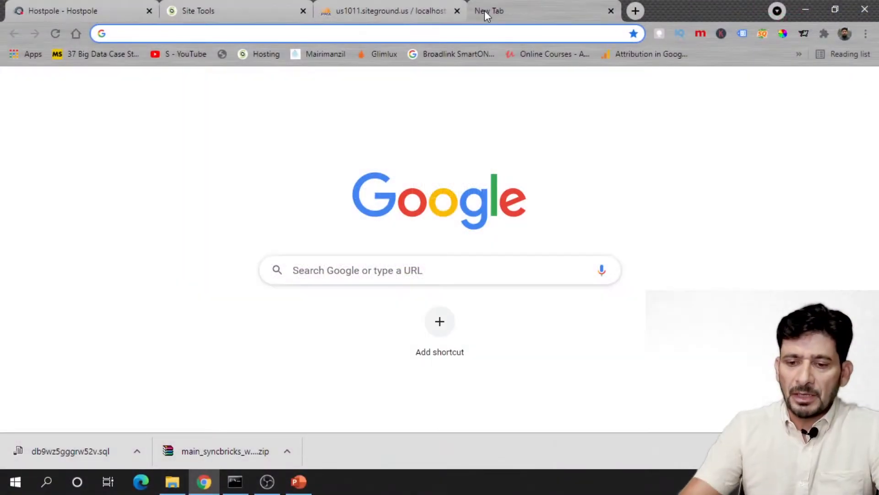
- Load hostpole.com and close the extra browser tabs
{"action": "type", "text": "hostpole.com"}
{"action": "key", "text": "Return"}
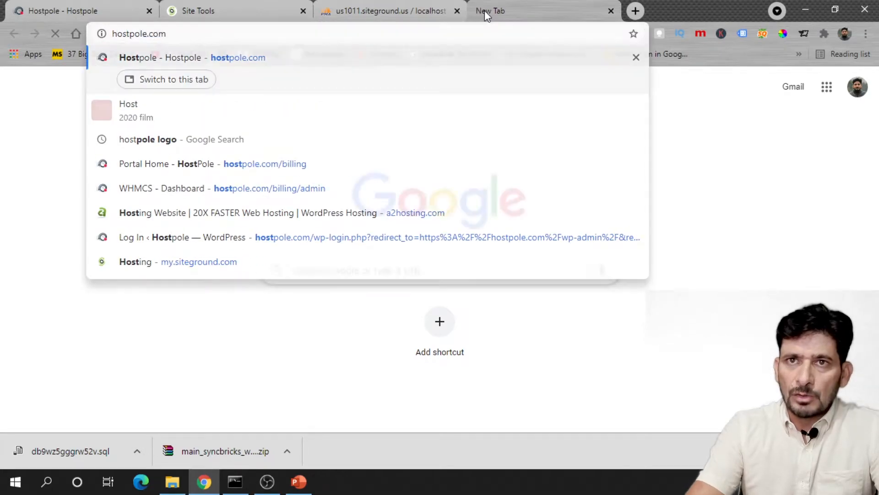
{"action": "left_click", "coordinate": [609, 13]}
{"action": "left_click", "coordinate": [112, 18]}
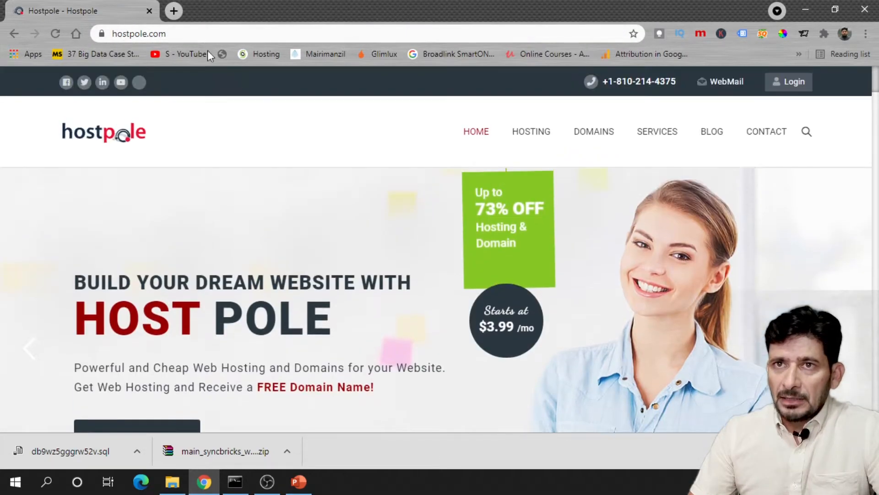
- Reach Hostpole via syncbricks.com's Web Hosting > HostPole link and view the pricing packages
{"action": "left_click", "coordinate": [190, 33]}
{"action": "type", "text": "syncbricks"}
{"action": "key", "text": "Return"}
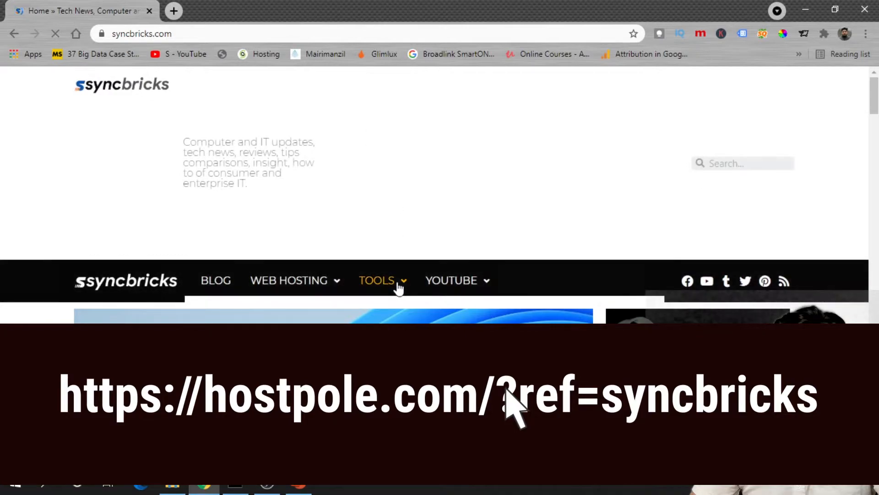
{"action": "left_click", "coordinate": [336, 286]}
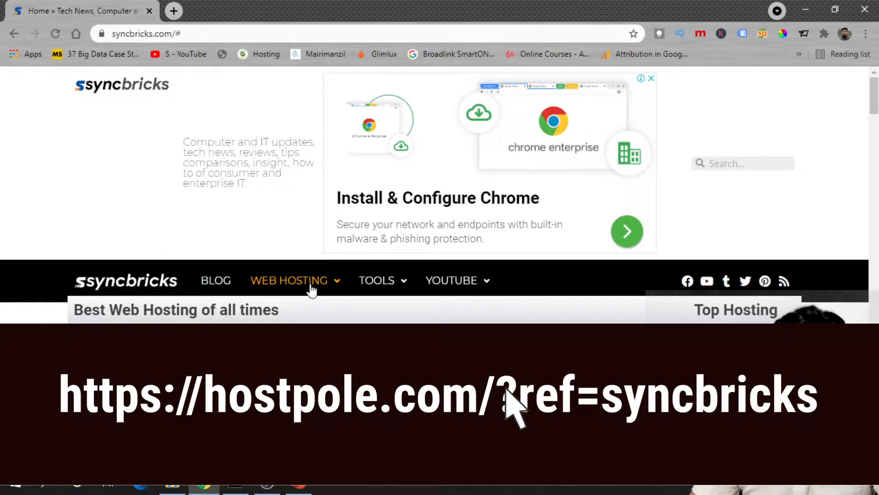
{"action": "scroll", "coordinate": [330, 301], "scroll_direction": "down", "scroll_amount": 4}
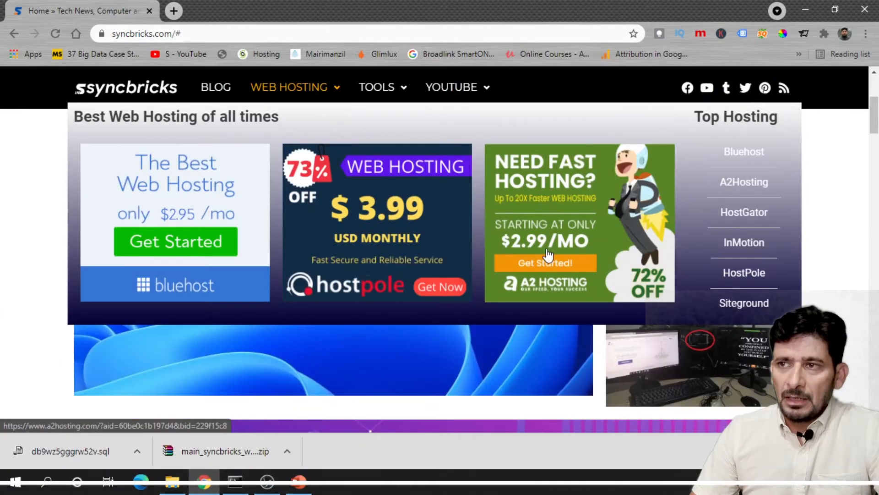
{"action": "left_click", "coordinate": [736, 278]}
{"action": "scroll", "coordinate": [302, 192], "scroll_direction": "down", "scroll_amount": 5}
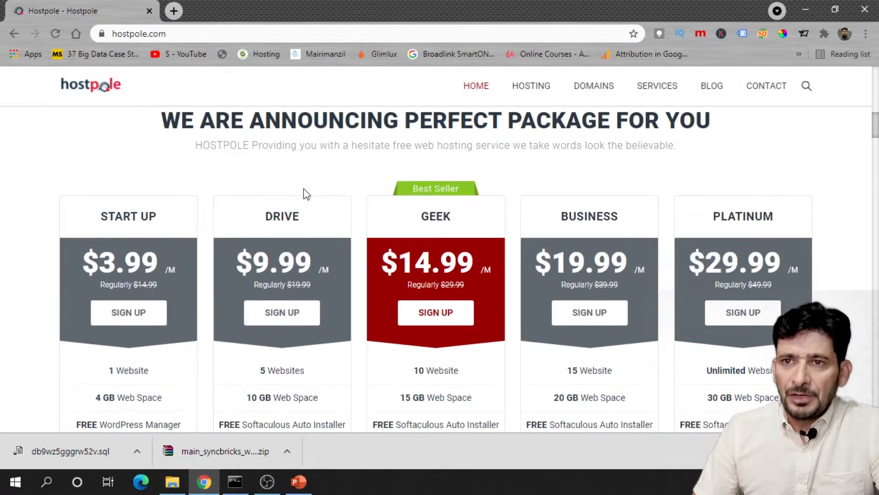
{"action": "scroll", "coordinate": [230, 250], "scroll_direction": "down", "scroll_amount": 3}
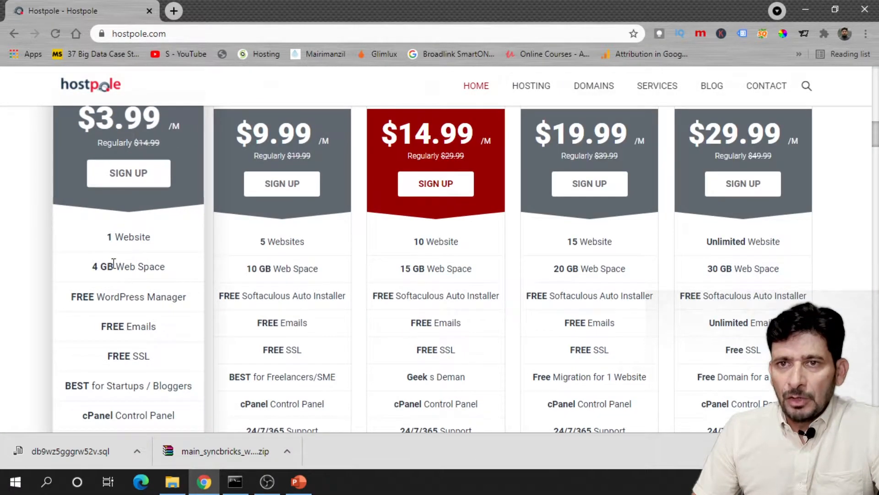
{"action": "scroll", "coordinate": [264, 152], "scroll_direction": "up", "scroll_amount": 3}
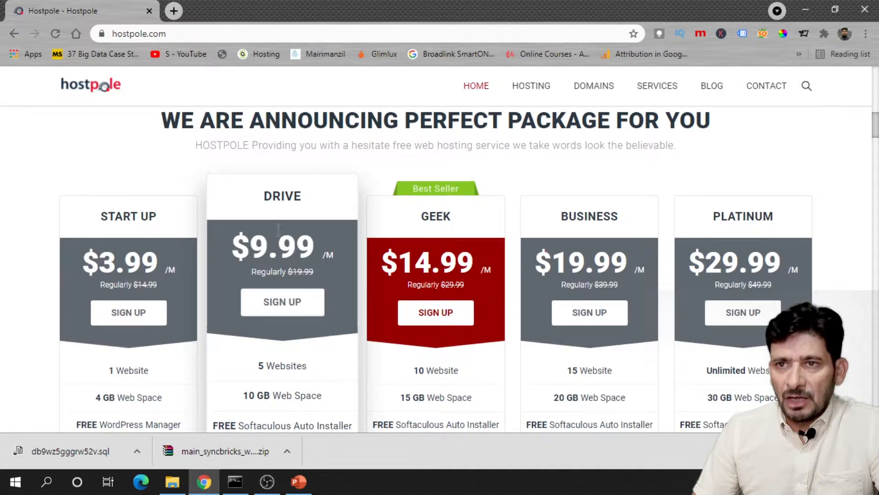
{"action": "scroll", "coordinate": [278, 231], "scroll_direction": "down", "scroll_amount": 2}
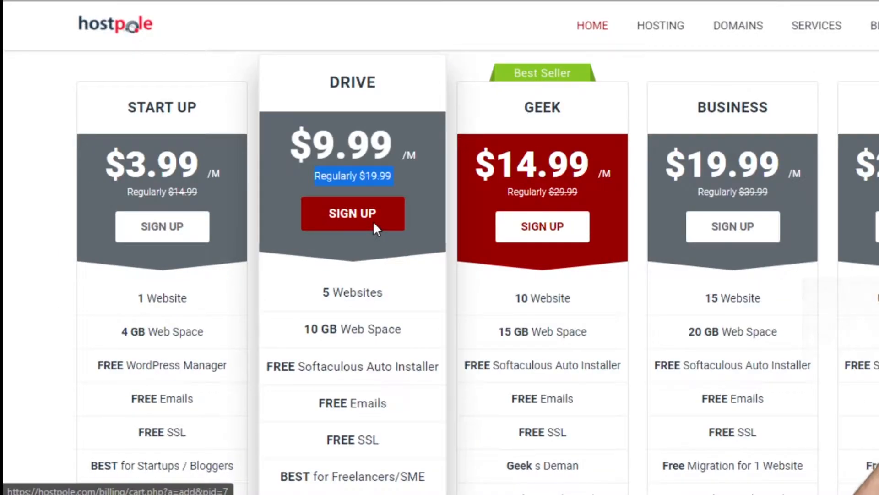
- Order the Drive hosting package for existing domain syncbricks.com on a biennial billing cycle
{"action": "left_click", "coordinate": [297, 245]}
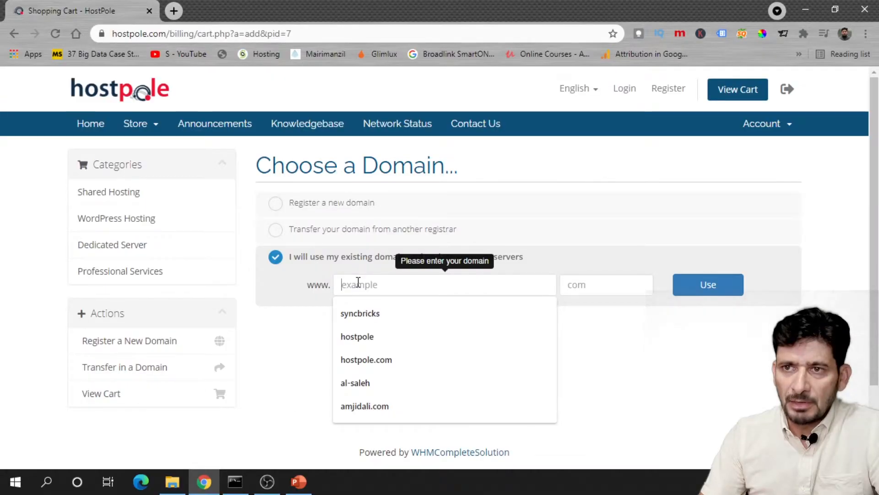
{"action": "type", "text": "sy"}
{"action": "left_click", "coordinate": [360, 313]}
{"action": "left_click", "coordinate": [681, 279]}
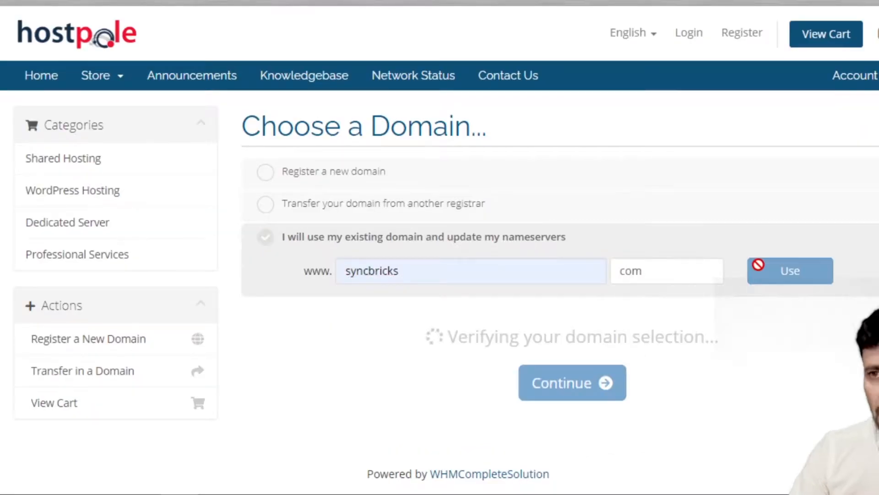
{"action": "left_click", "coordinate": [356, 386]}
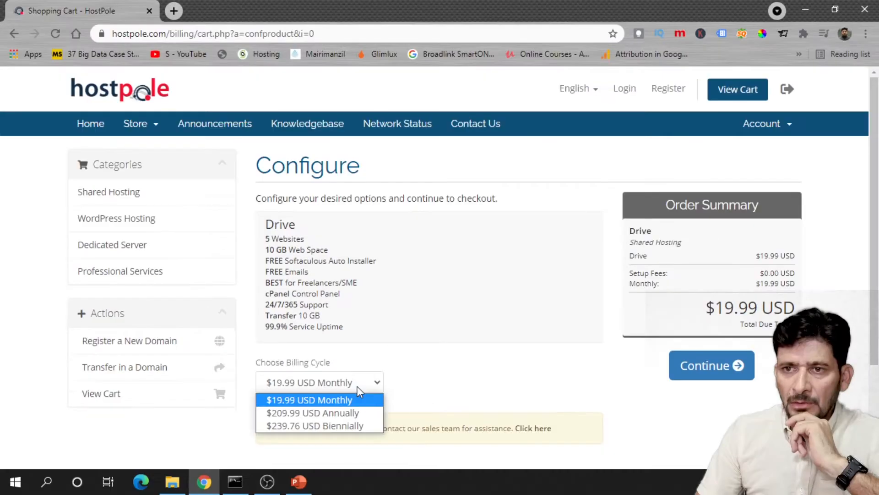
{"action": "left_click", "coordinate": [319, 426]}
{"action": "left_click", "coordinate": [698, 369]}
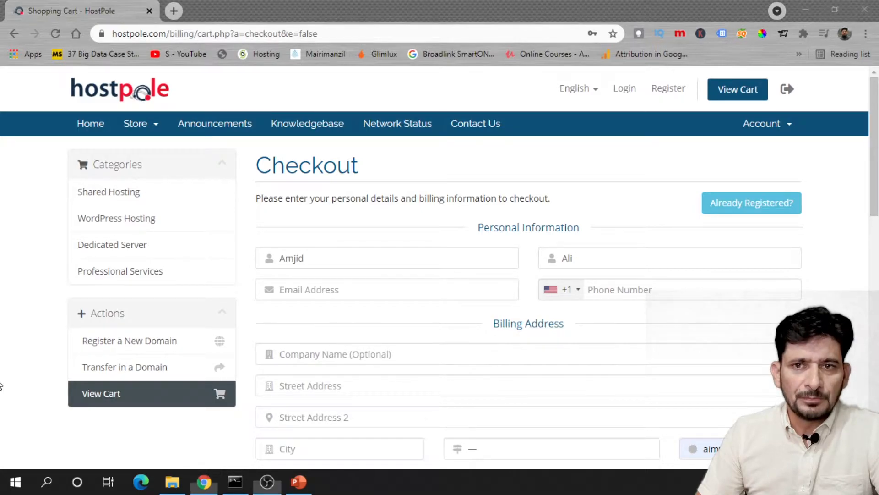
- Complete the $239.76 USD order at checkout, paying with PayPal
{"action": "scroll", "coordinate": [559, 228], "scroll_direction": "down", "scroll_amount": 15}
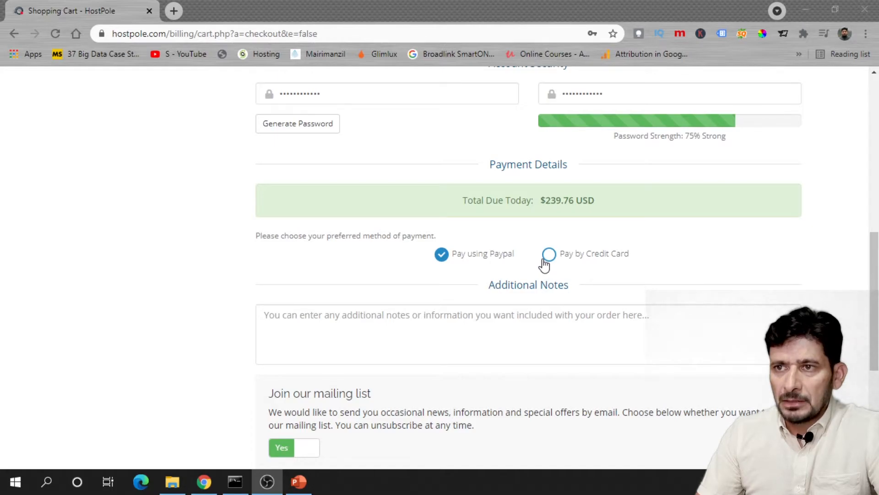
{"action": "scroll", "coordinate": [508, 264], "scroll_direction": "down", "scroll_amount": 3}
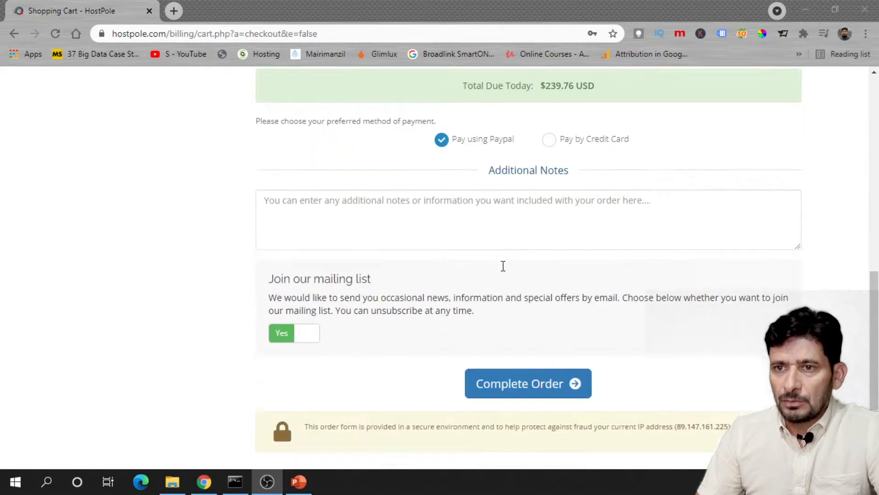
{"action": "left_click", "coordinate": [523, 362]}
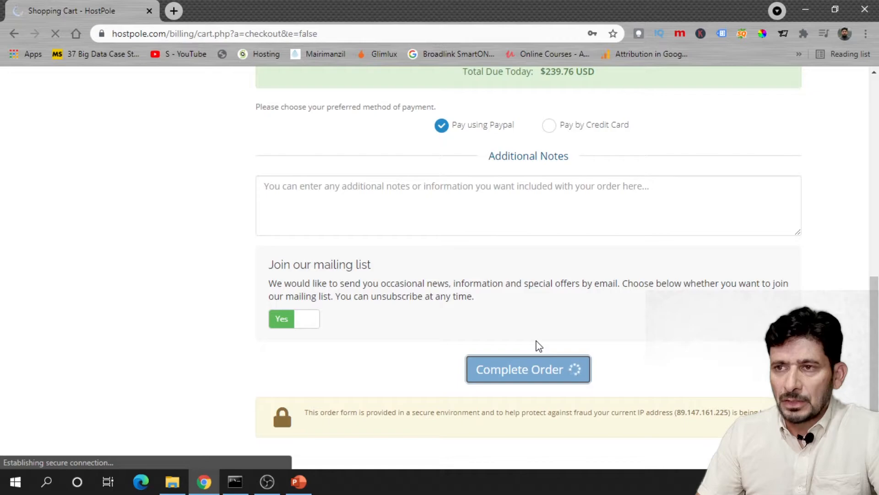
- Dismiss the password prompt, read the HostPole Customer Invoice email, and log in to the client area
{"action": "left_click", "coordinate": [589, 246]}
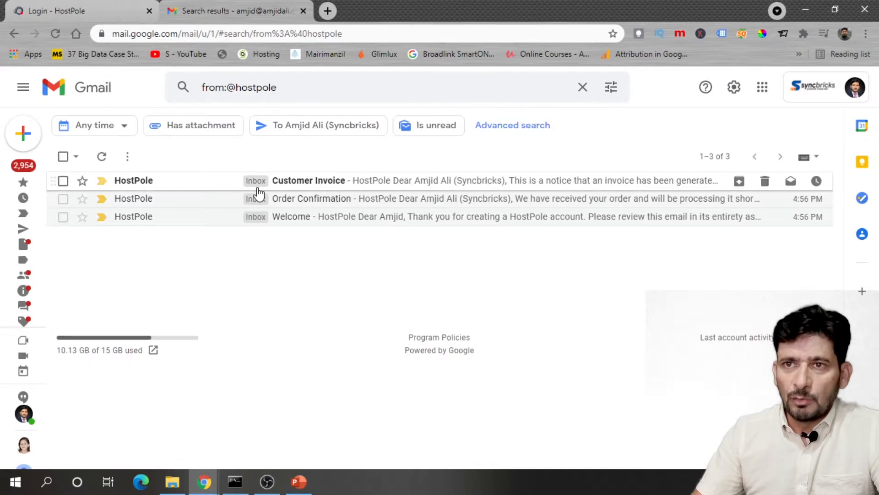
{"action": "left_click", "coordinate": [280, 182]}
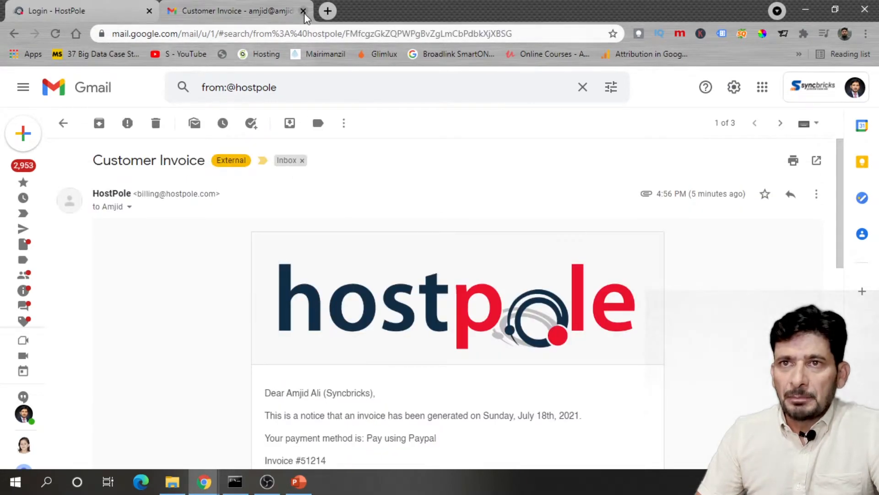
{"action": "left_click", "coordinate": [116, 15]}
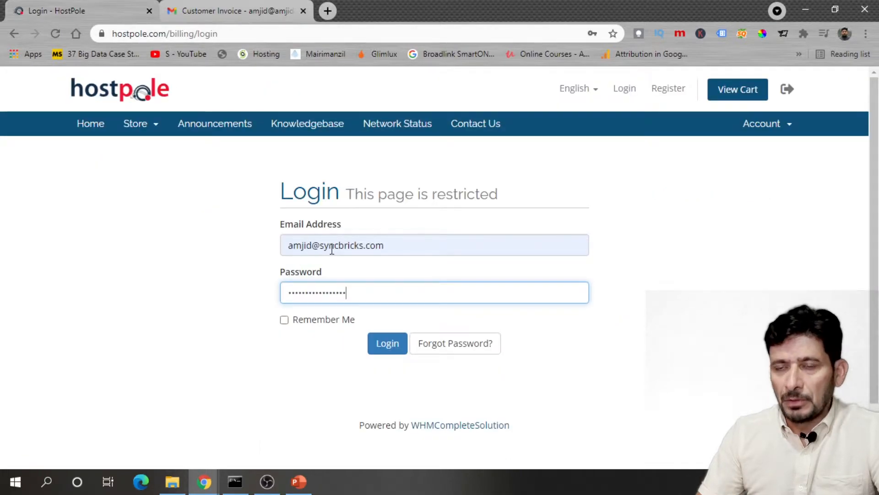
{"action": "left_click", "coordinate": [385, 347]}
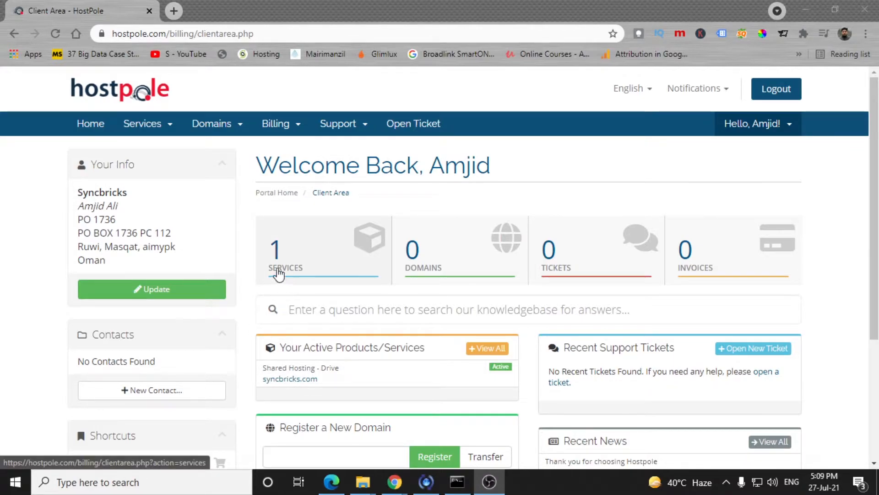
- Open Services and log in to cPanel for the syncbricks.com hosting account
{"action": "left_click", "coordinate": [293, 274]}
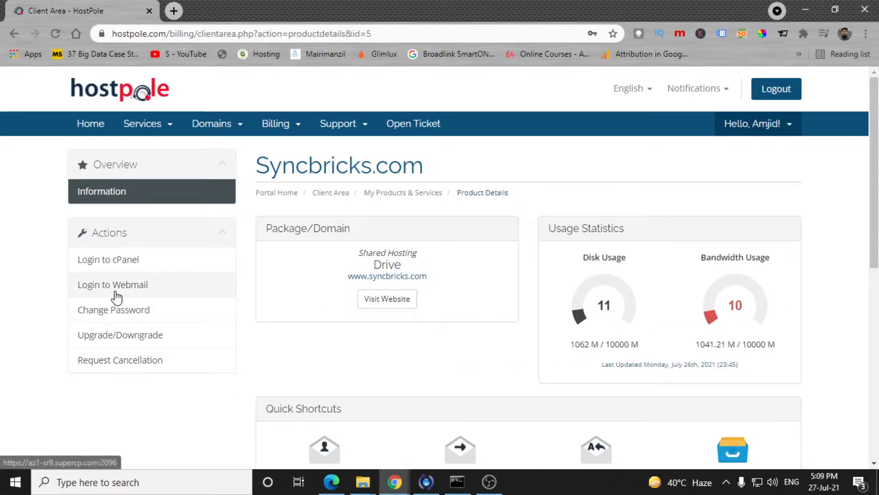
{"action": "left_click", "coordinate": [109, 267]}
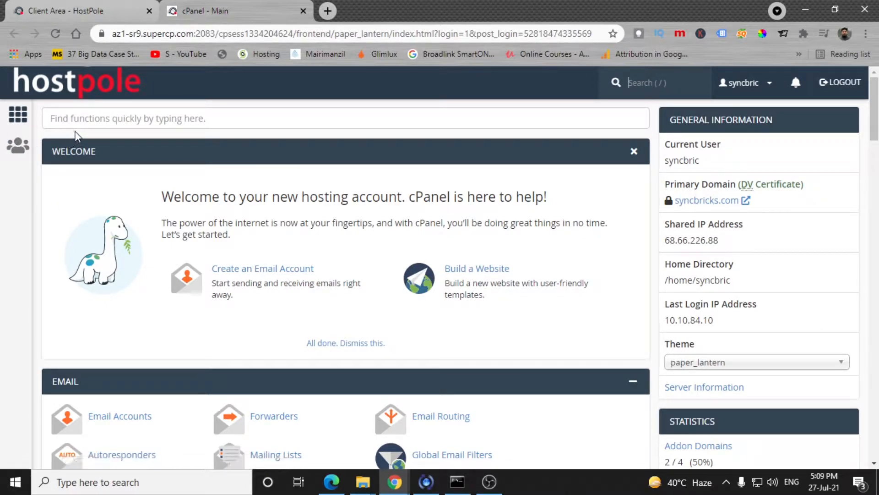
- Find File Manager via the cPanel 'file' search, open public_html, and start an upload
{"action": "left_click", "coordinate": [84, 125]}
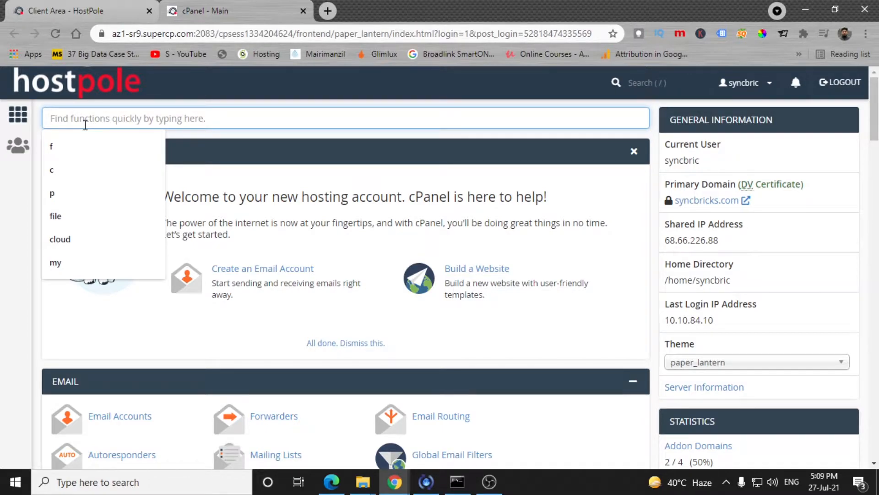
{"action": "type", "text": "file"}
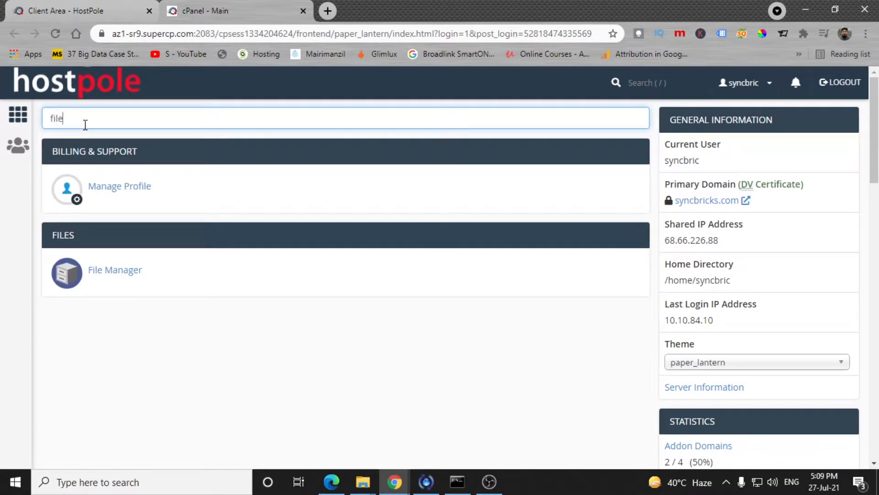
{"action": "left_click", "coordinate": [104, 269]}
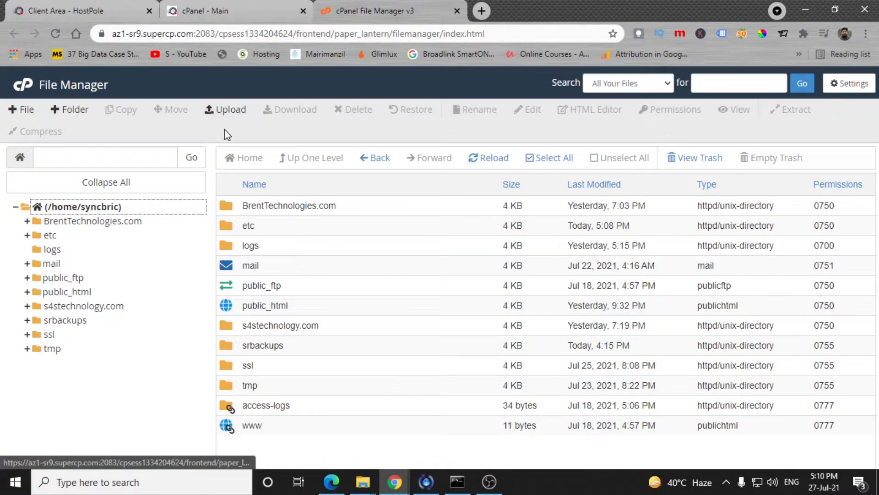
{"action": "left_click", "coordinate": [68, 292]}
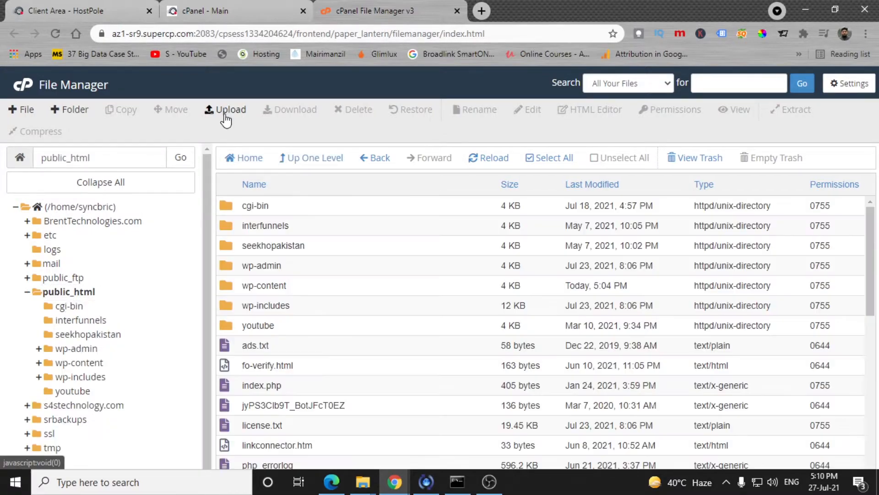
{"action": "left_click", "coordinate": [225, 109]}
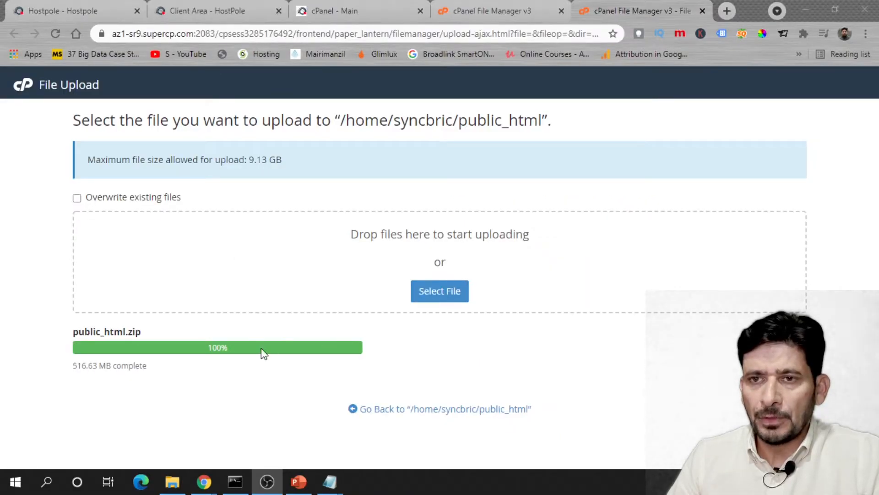
- Close the finished upload page and return to the public_html folder listing
{"action": "left_click", "coordinate": [703, 11]}
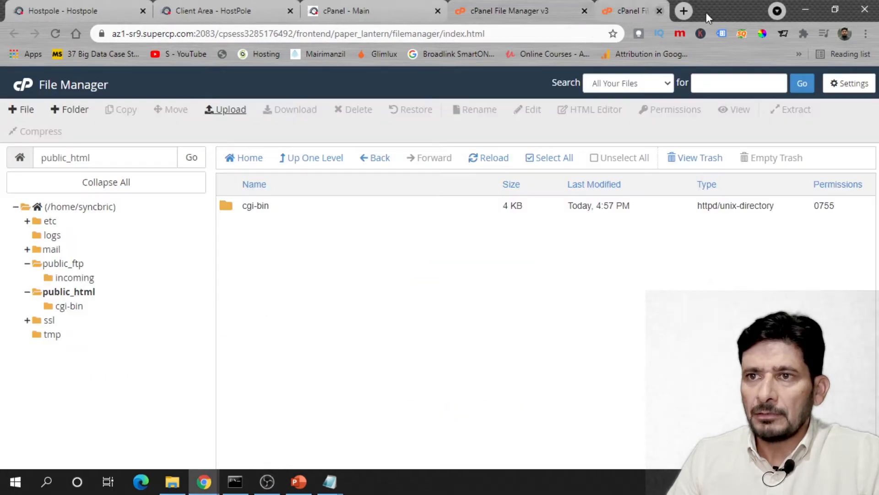
{"action": "left_click", "coordinate": [88, 277]}
{"action": "left_click", "coordinate": [85, 293]}
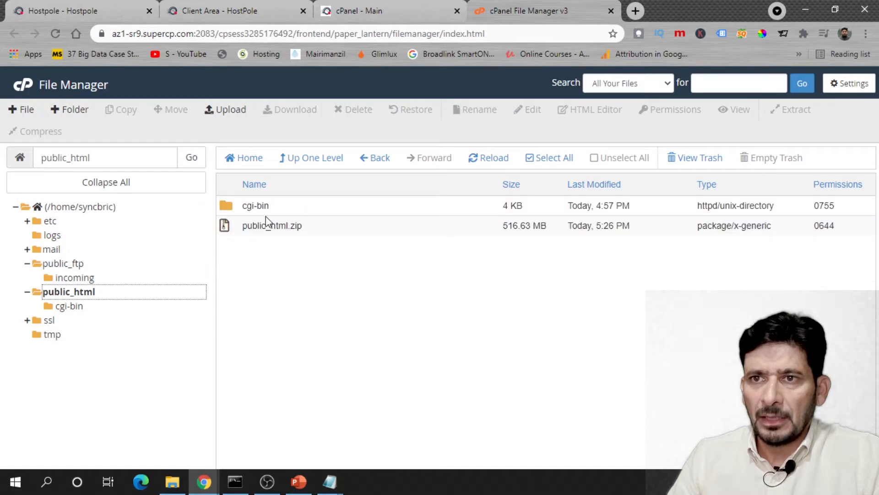
- Extract public_html.zip in place with the destination path cleared
{"action": "right_click", "coordinate": [267, 228]}
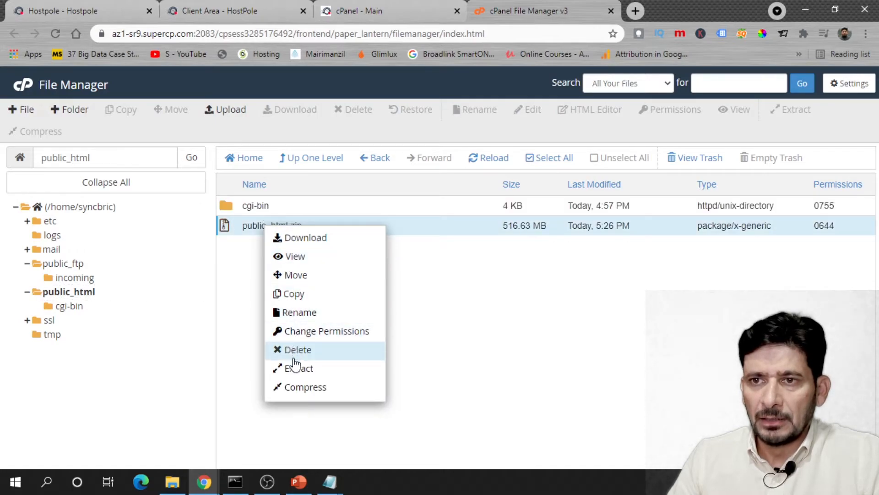
{"action": "left_click", "coordinate": [284, 369]}
{"action": "key", "text": "ctrl+a"}
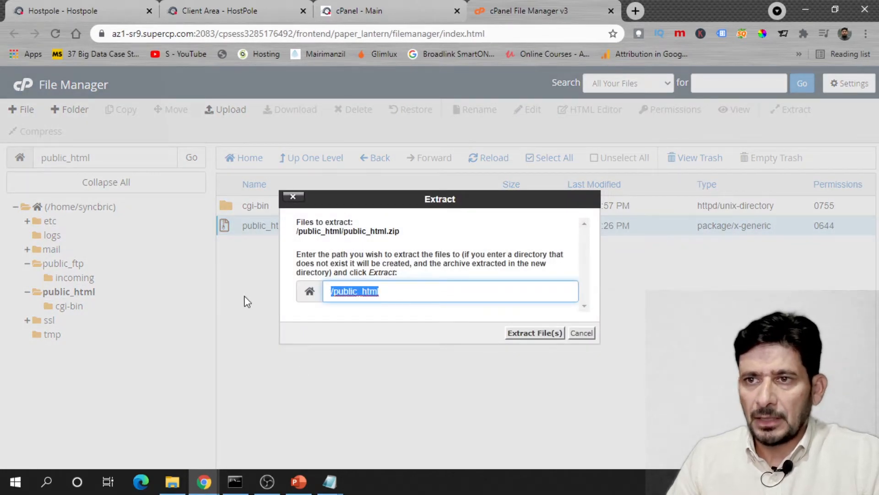
{"action": "key", "text": "BackSpace"}
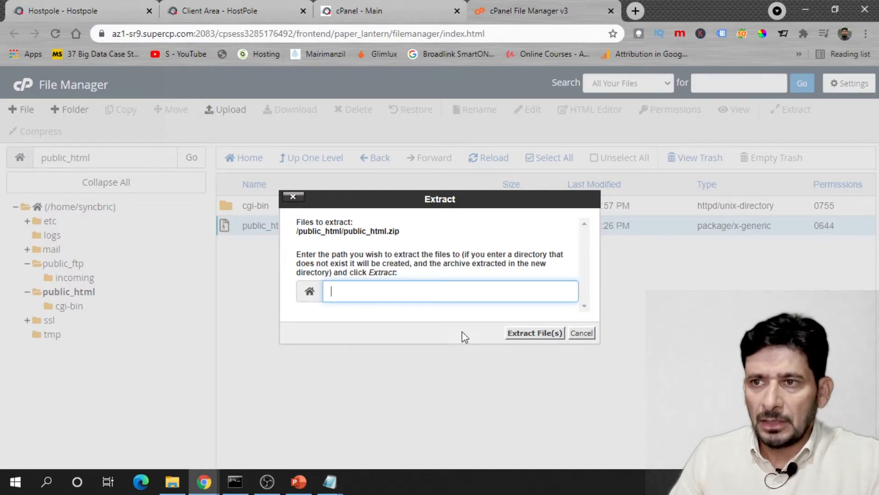
{"action": "left_click", "coordinate": [522, 333]}
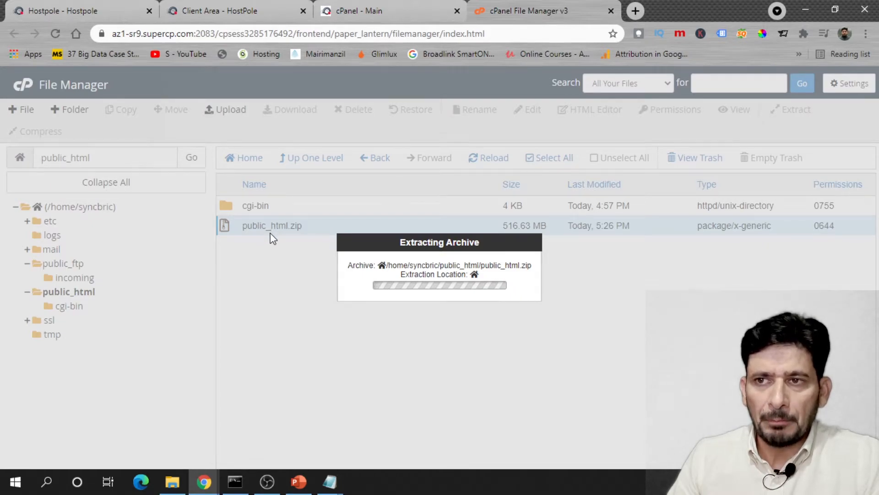
{"action": "left_click", "coordinate": [648, 400]}
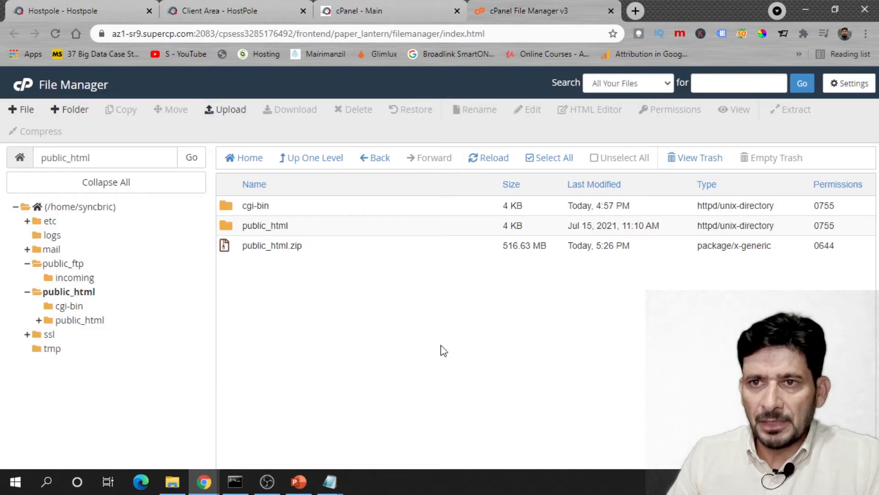
- Permanently delete public_html.zip, skipping the trash
{"action": "left_click", "coordinate": [272, 251]}
{"action": "right_click", "coordinate": [271, 249]}
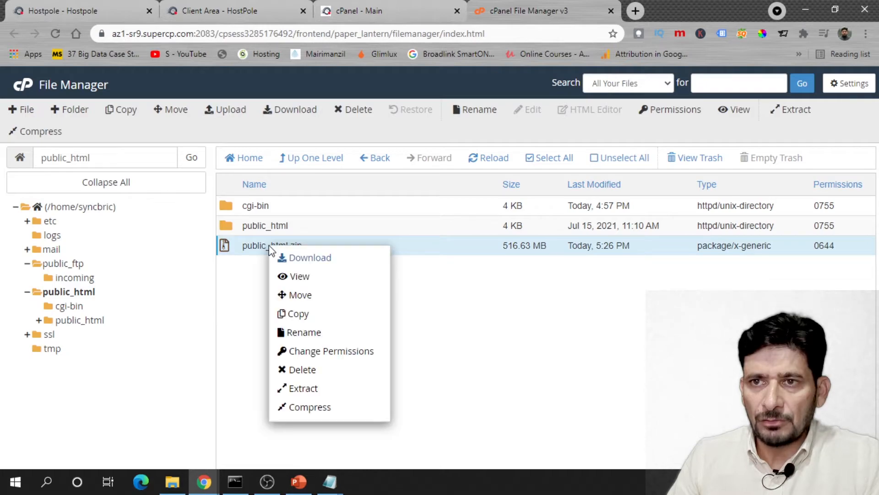
{"action": "left_click", "coordinate": [302, 370]}
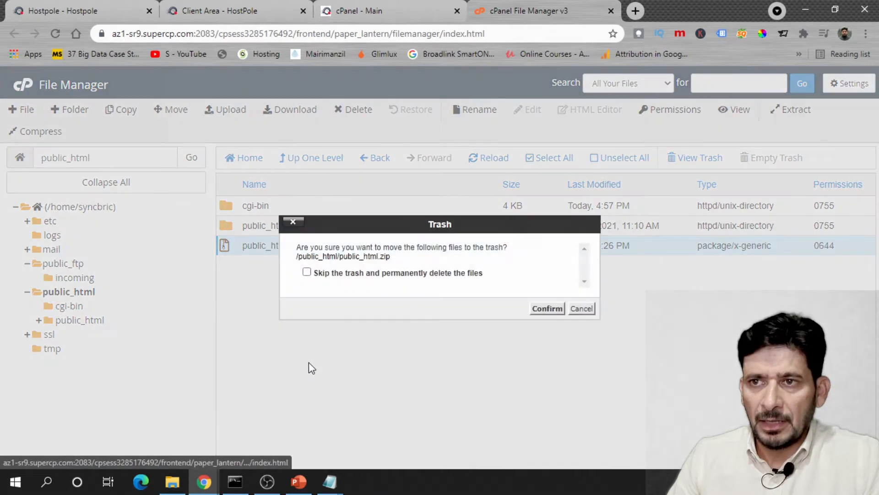
{"action": "left_click", "coordinate": [327, 274]}
{"action": "left_click", "coordinate": [543, 308]}
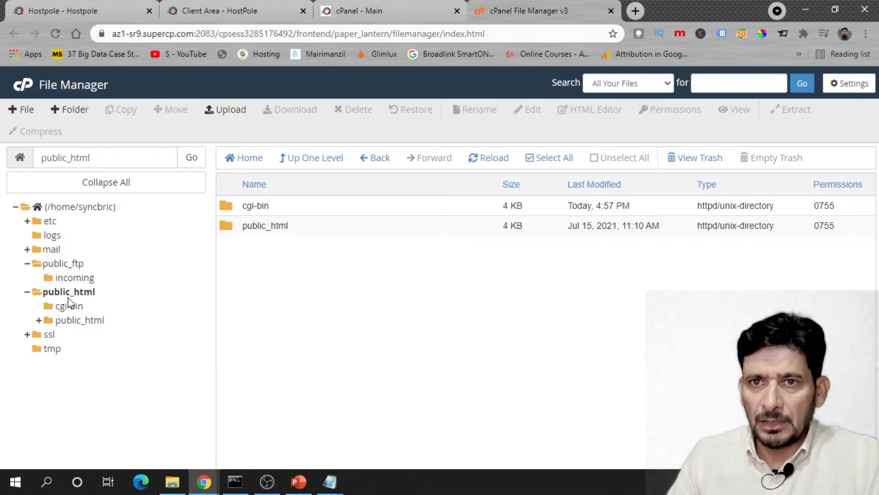
- Move all extracted files from the nested public_html folder up into public_html
{"action": "double_click", "coordinate": [232, 226]}
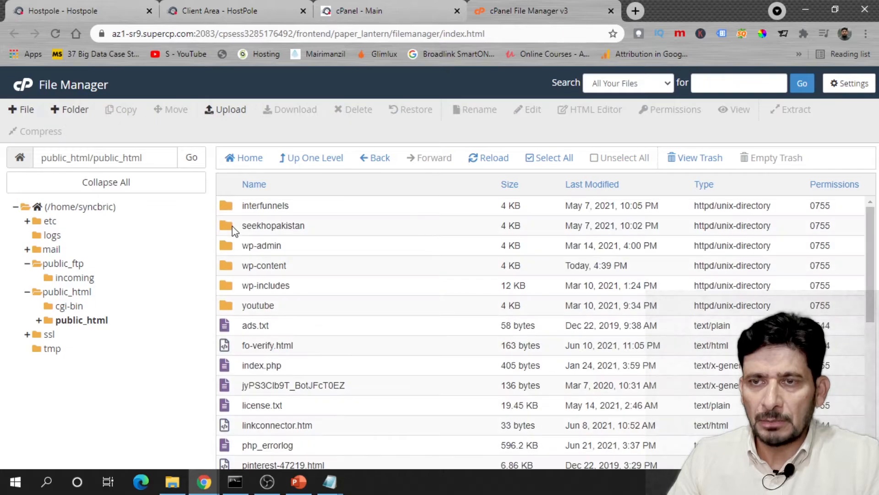
{"action": "key", "text": "ctrl+a"}
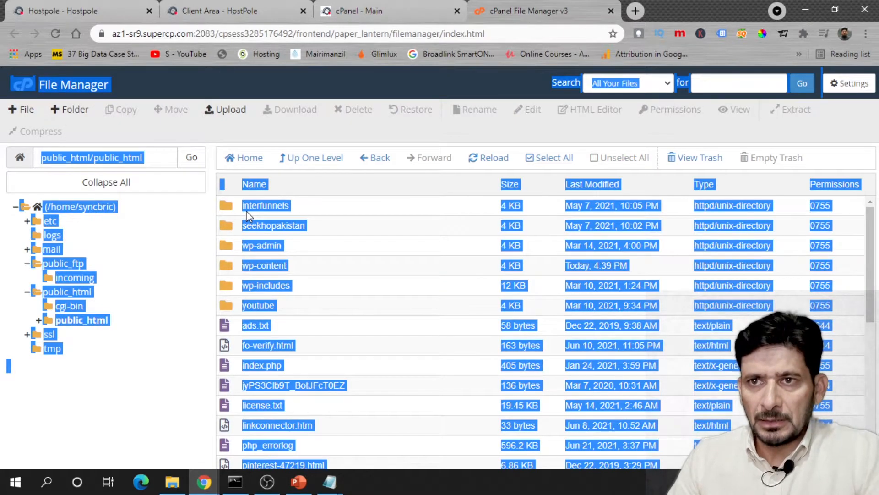
{"action": "left_click", "coordinate": [248, 215]}
{"action": "left_click_drag", "start_coordinate": [872, 265], "coordinate": [855, 412]}
{"action": "left_click", "coordinate": [342, 462], "text": "shift"}
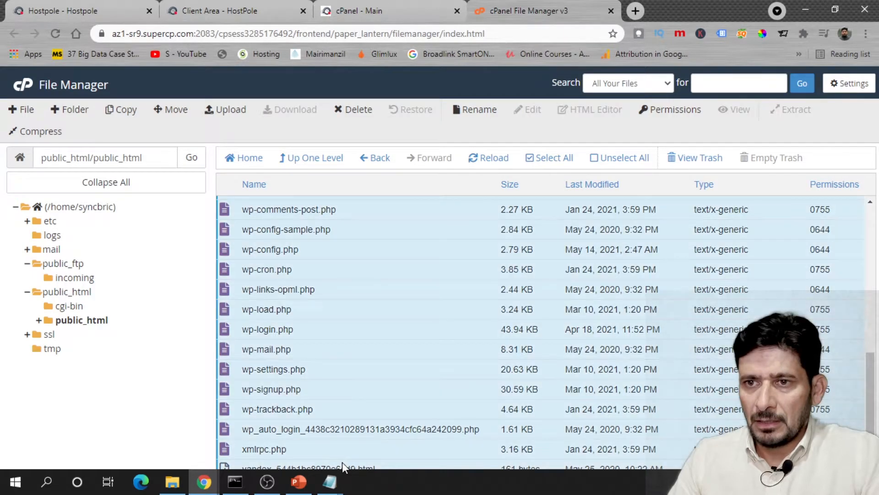
{"action": "scroll", "coordinate": [312, 316], "scroll_direction": "up", "scroll_amount": 10}
{"action": "left_click_drag", "start_coordinate": [231, 206], "coordinate": [123, 293]}
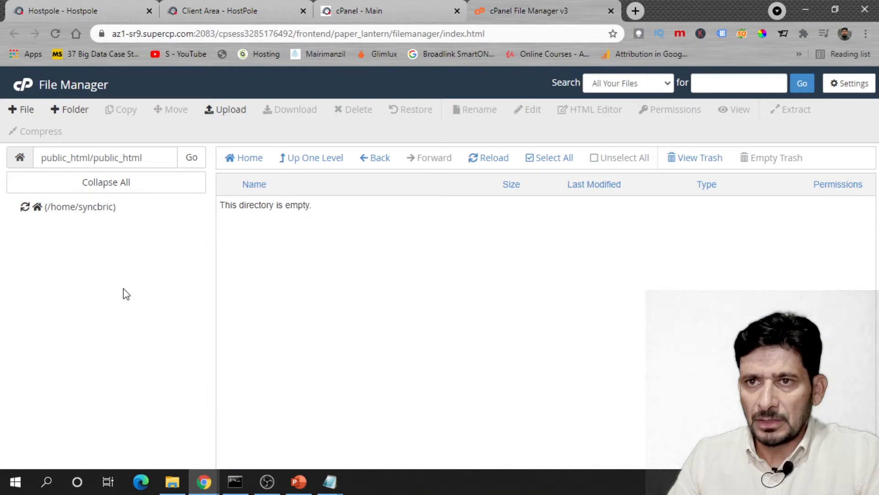
{"action": "left_click", "coordinate": [68, 278]}
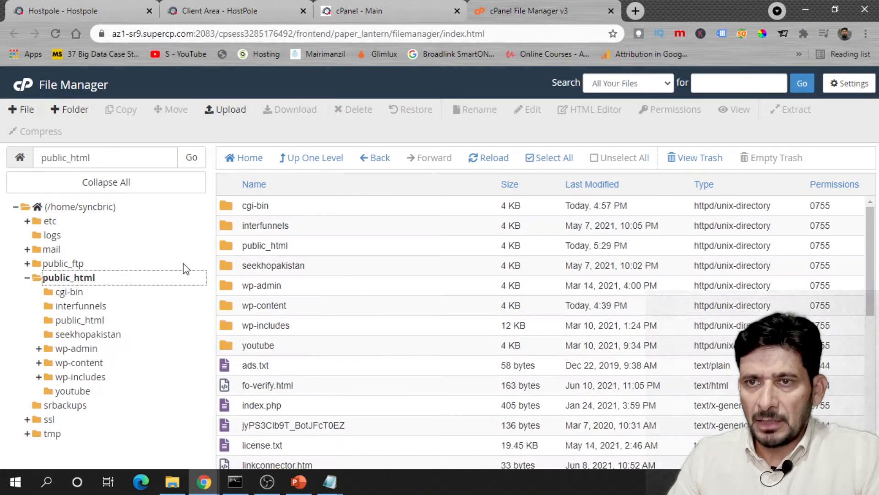
- Permanently delete the now-empty nested public_html folder, skipping the trash
{"action": "left_click", "coordinate": [219, 246]}
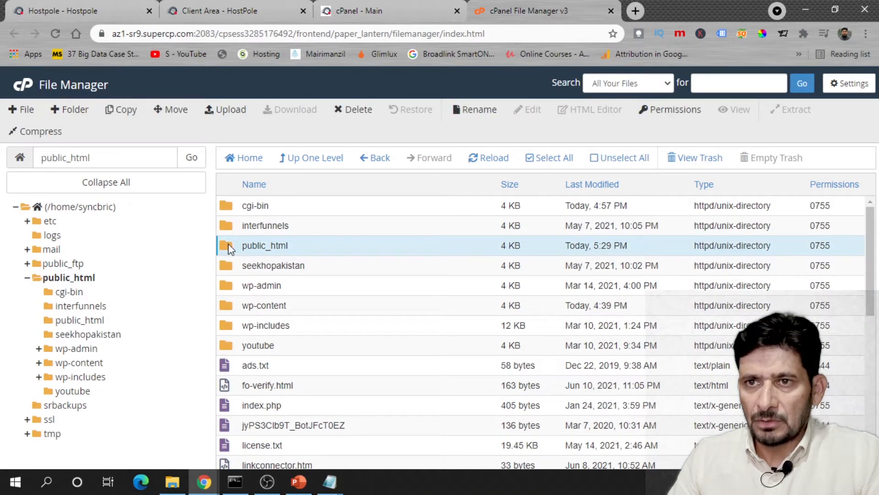
{"action": "right_click", "coordinate": [229, 247]}
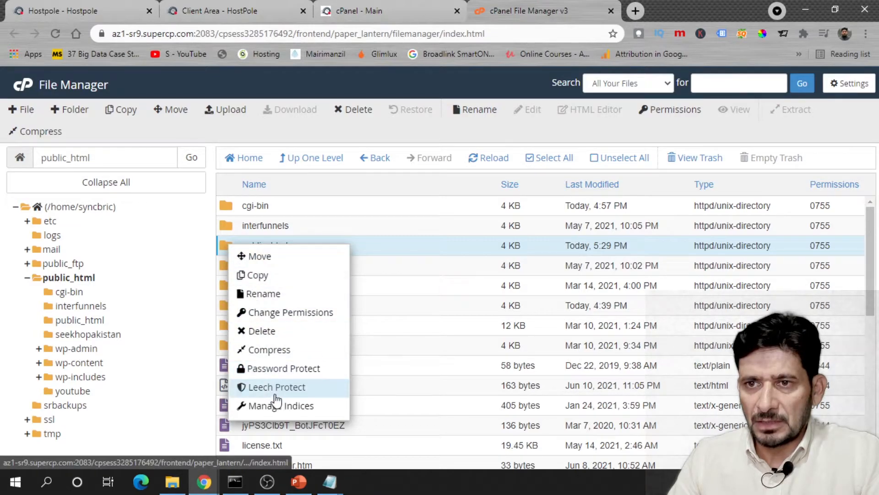
{"action": "left_click", "coordinate": [257, 331]}
{"action": "left_click", "coordinate": [371, 273]}
{"action": "left_click", "coordinate": [546, 309]}
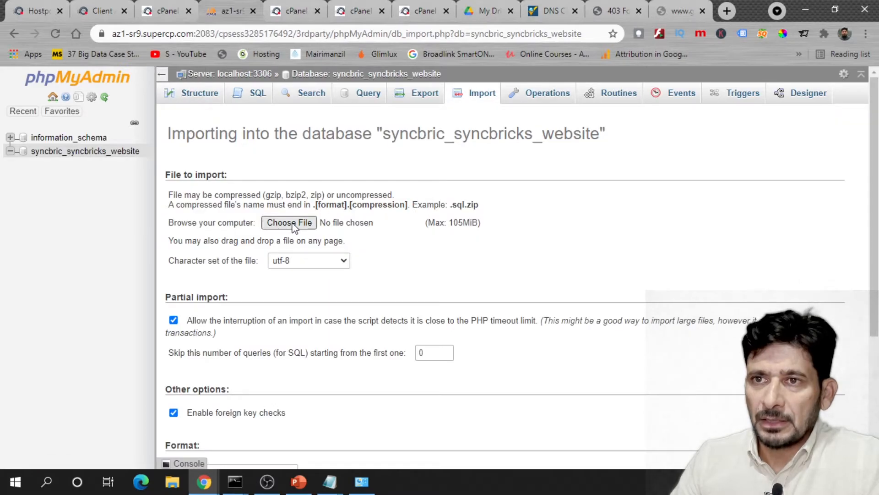
- Import db9wz5gggrw52v.sql from Downloads into syncbricks_syncbricks_website, executing 717 queries
{"action": "left_click", "coordinate": [290, 222]}
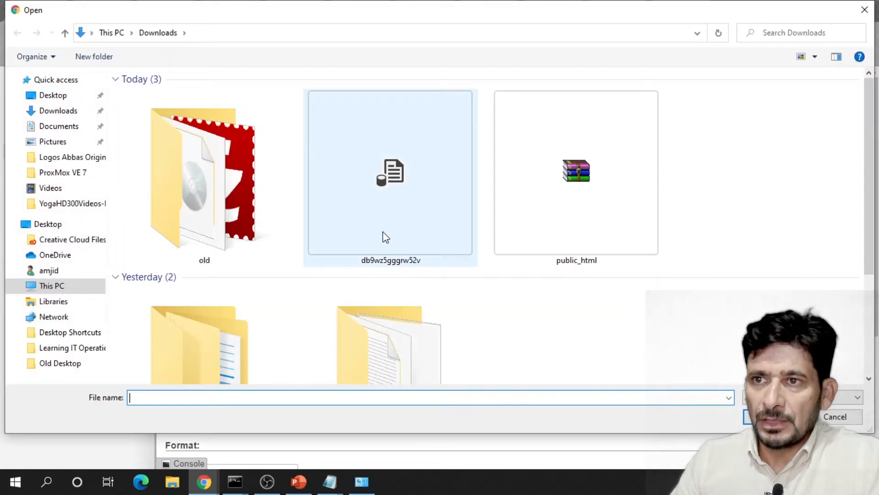
{"action": "double_click", "coordinate": [382, 233]}
{"action": "scroll", "coordinate": [355, 318], "scroll_direction": "down", "scroll_amount": 4}
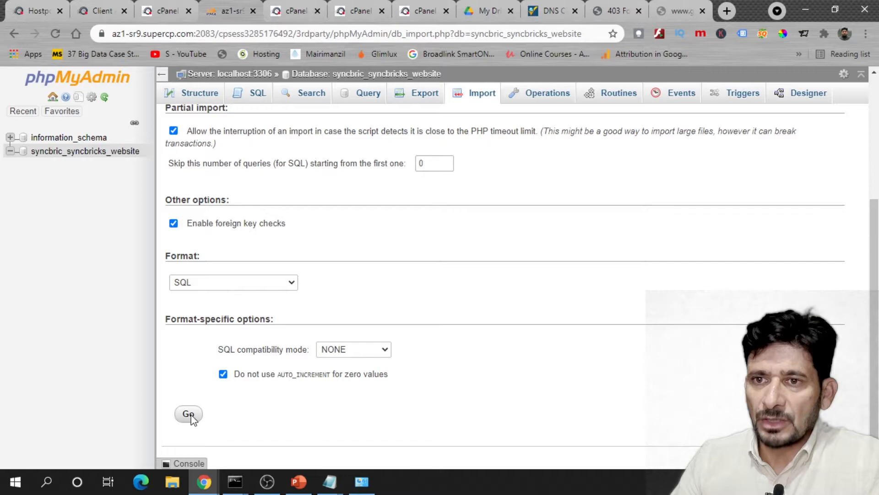
{"action": "left_click", "coordinate": [188, 414]}
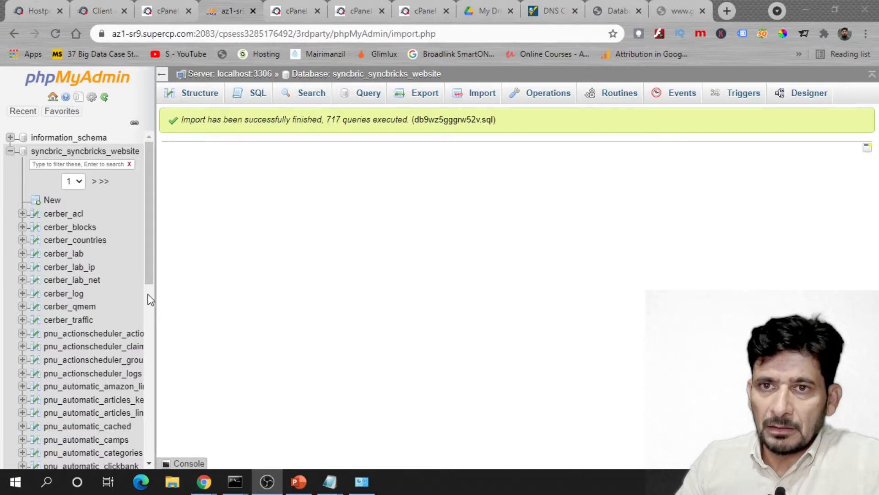
{"action": "left_click", "coordinate": [10, 151]}
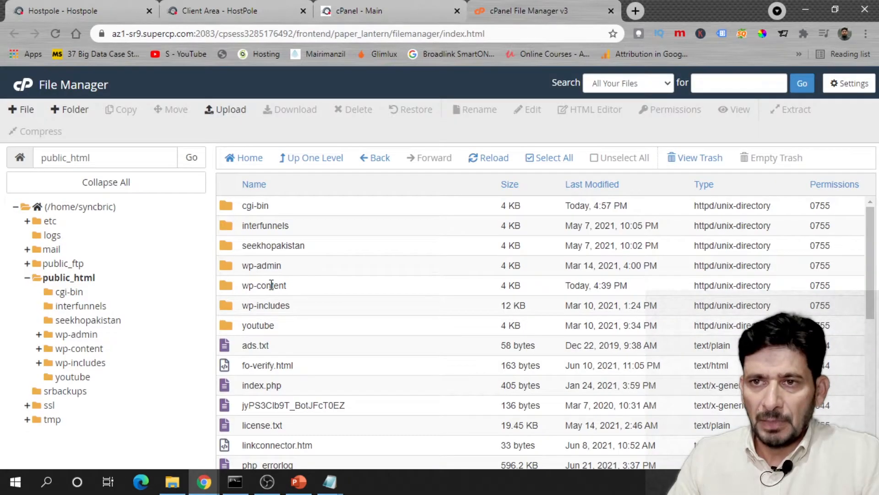
- Open wp-config.php from File Manager in the code editor
{"action": "scroll", "coordinate": [271, 285], "scroll_direction": "down", "scroll_amount": 6}
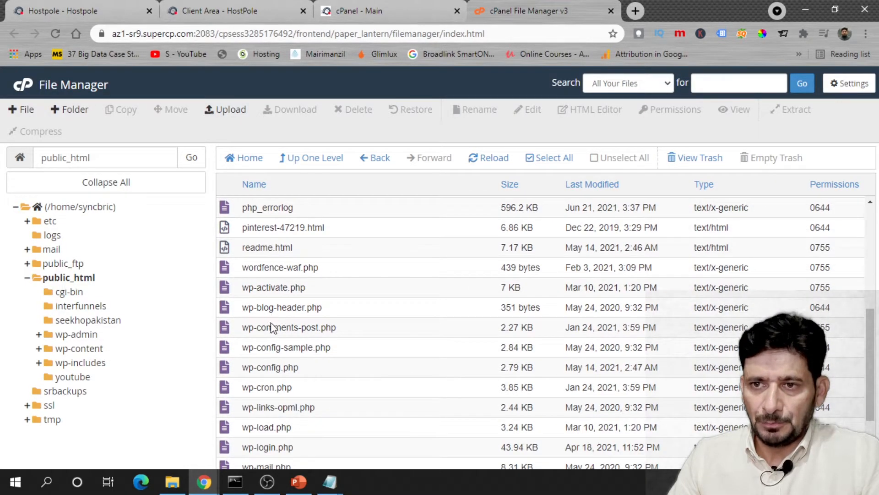
{"action": "left_click", "coordinate": [269, 369]}
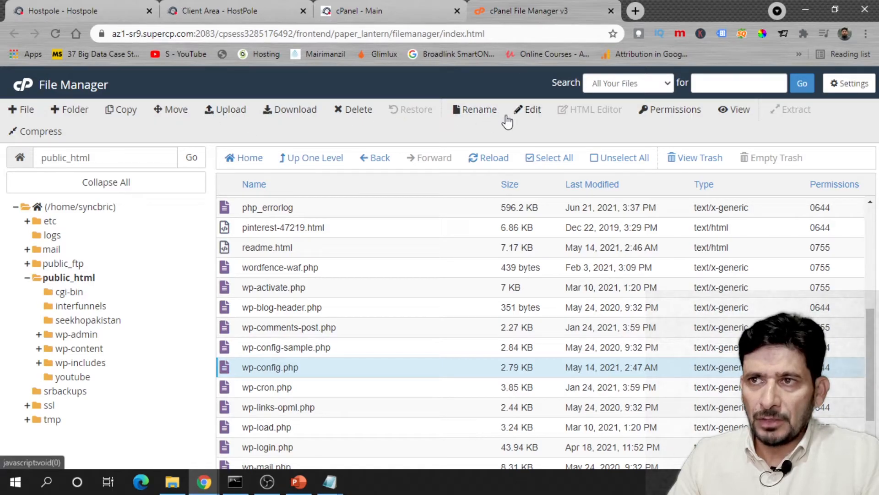
{"action": "left_click", "coordinate": [522, 120]}
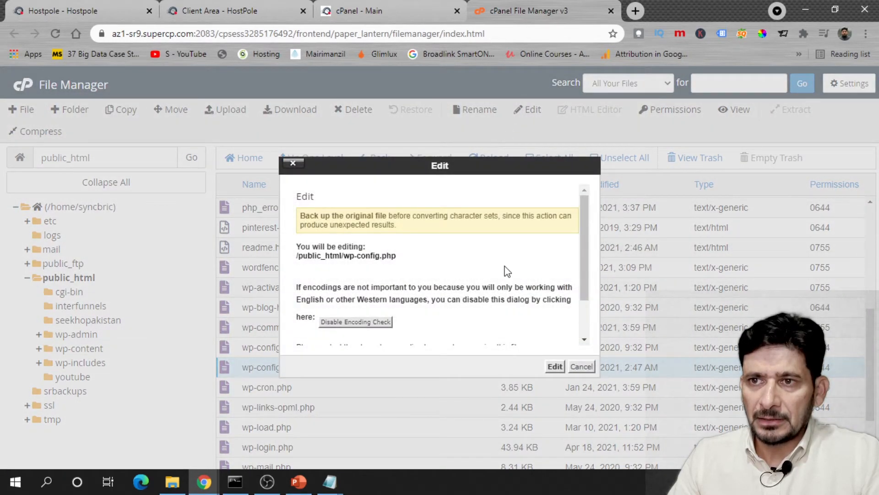
{"action": "left_click", "coordinate": [554, 366]}
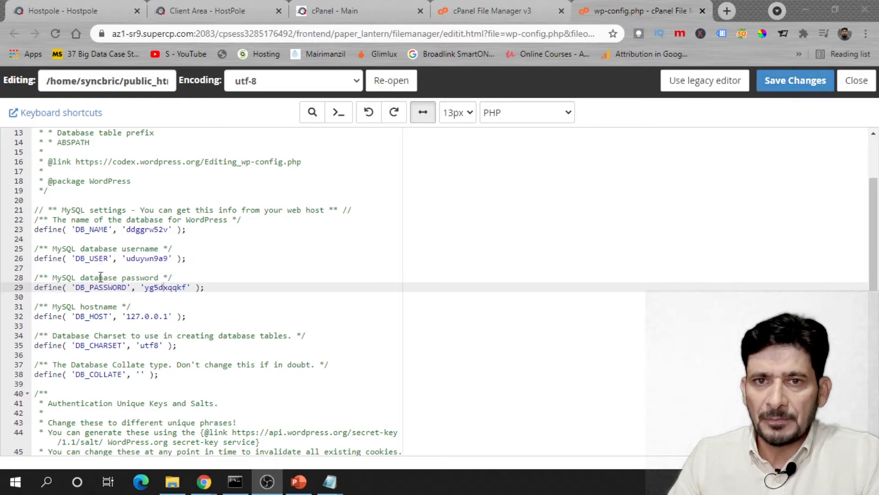
- Replace the DB_NAME, DB_USER and DB_PASSWORD values in wp-config.php, then close the editor and return home
{"action": "left_click_drag", "start_coordinate": [127, 229], "coordinate": [164, 234]}
{"action": "type", "text": "d"}
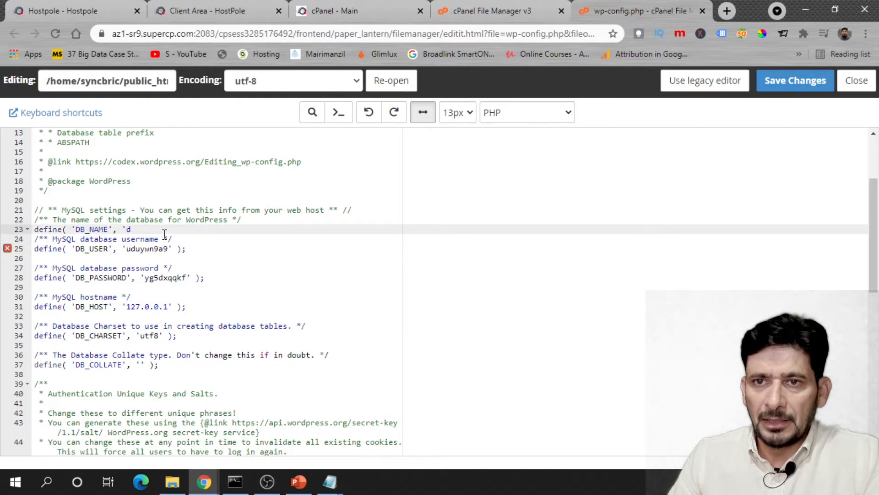
{"action": "key", "text": "ctrl+z"}
{"action": "left_click", "coordinate": [129, 230]}
{"action": "left_click_drag", "start_coordinate": [128, 232], "coordinate": [132, 259]}
{"action": "type", "text": "saddv"}
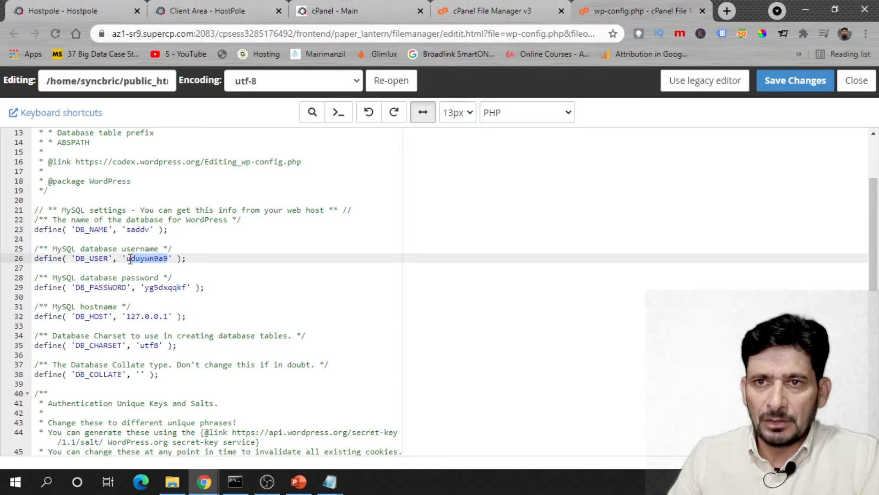
{"action": "type", "text": "ddd"}
{"action": "left_click_drag", "start_coordinate": [143, 287], "coordinate": [182, 282]}
{"action": "type", "text": "dddd"}
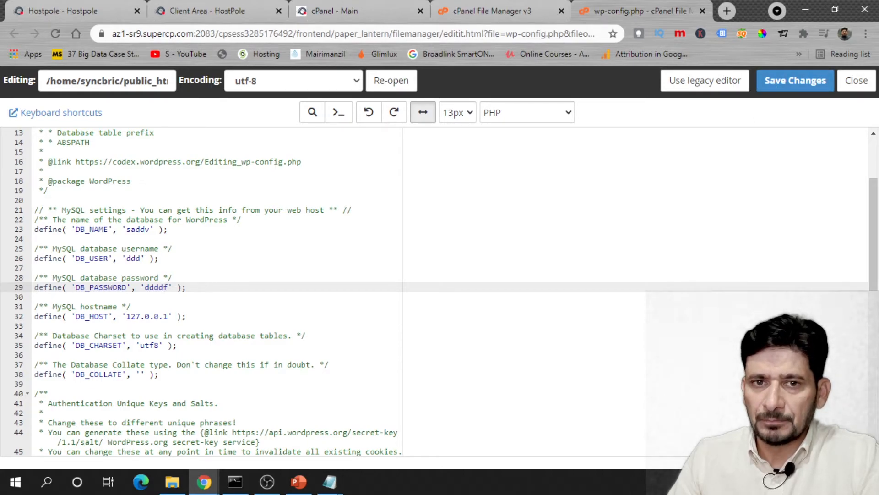
{"action": "key", "text": "ctrl+w"}
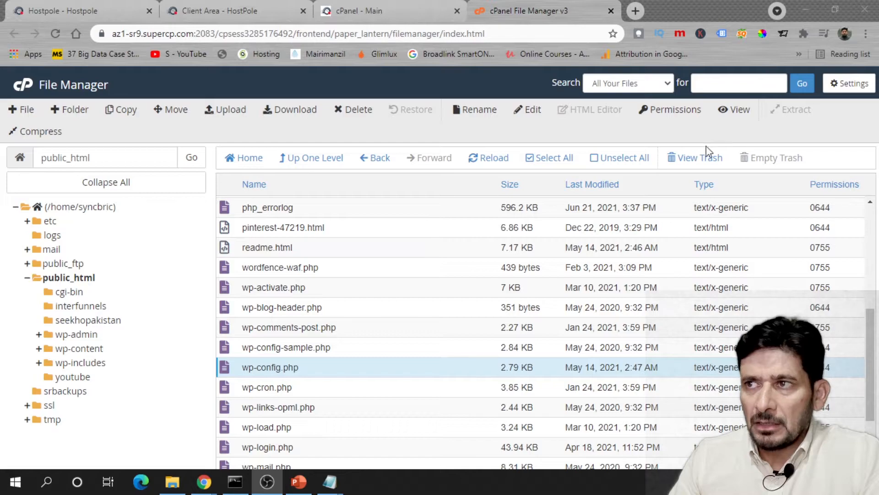
{"action": "left_click", "coordinate": [27, 87]}
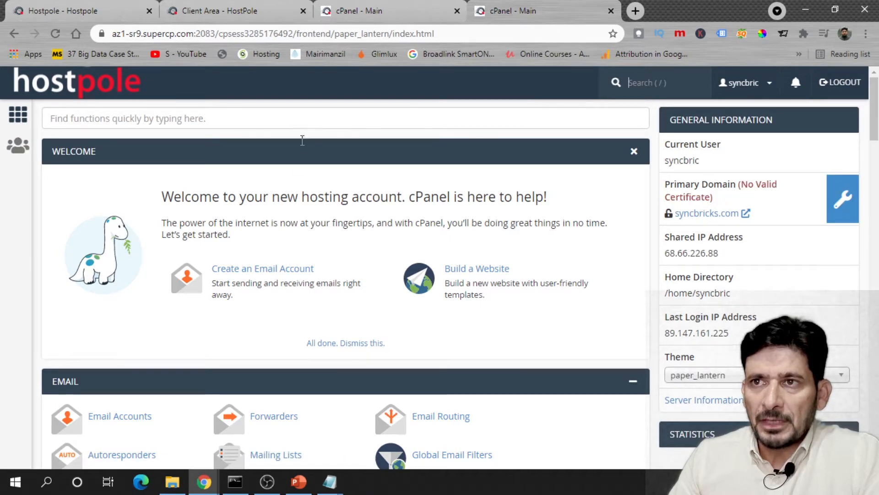
- Open the Zone Editor for syncbricks.com and delete the mail.syncbricks.com A record
{"action": "left_click", "coordinate": [102, 120]}
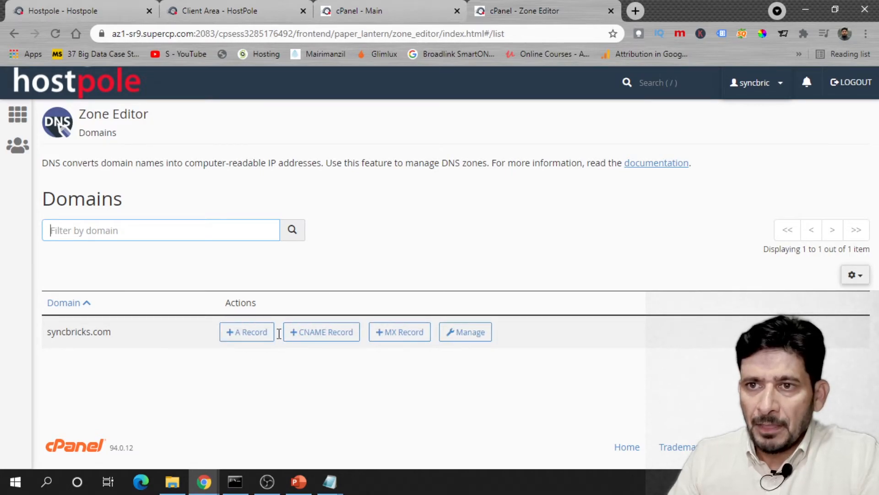
{"action": "left_click", "coordinate": [455, 332]}
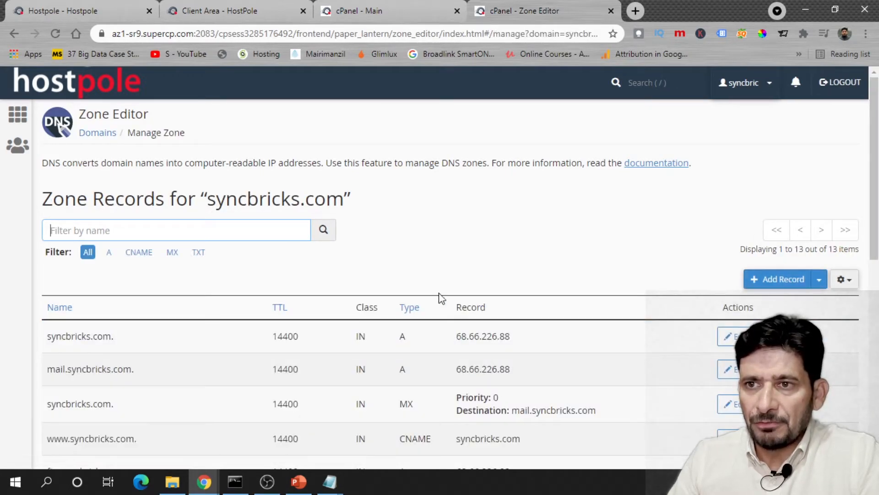
{"action": "scroll", "coordinate": [438, 305], "scroll_direction": "down", "scroll_amount": 10}
{"action": "scroll", "coordinate": [495, 319], "scroll_direction": "up", "scroll_amount": 10}
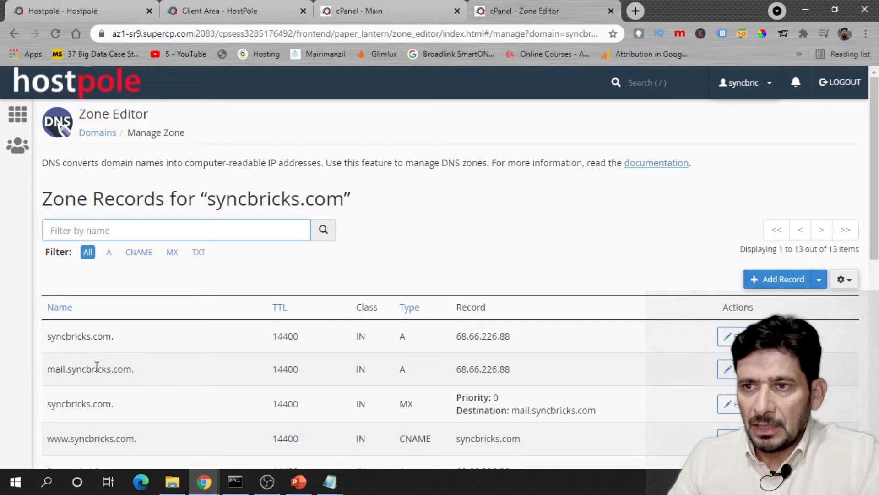
{"action": "left_click", "coordinate": [782, 404]}
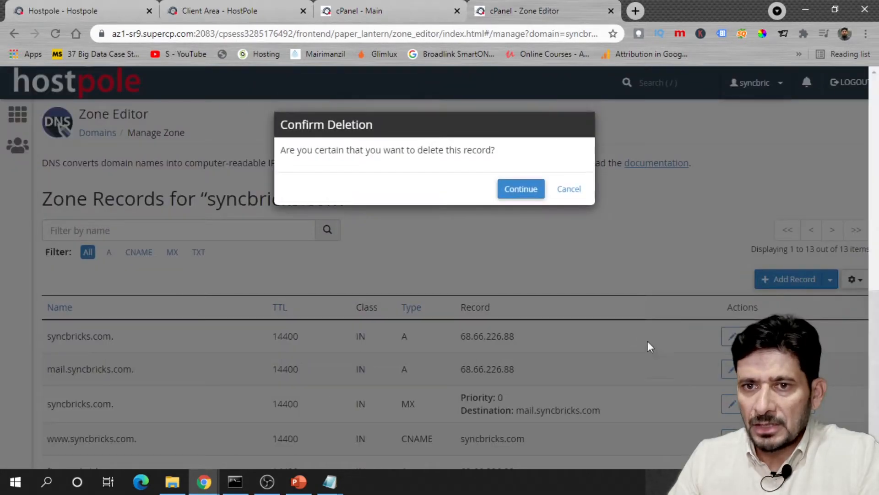
{"action": "left_click", "coordinate": [531, 188]}
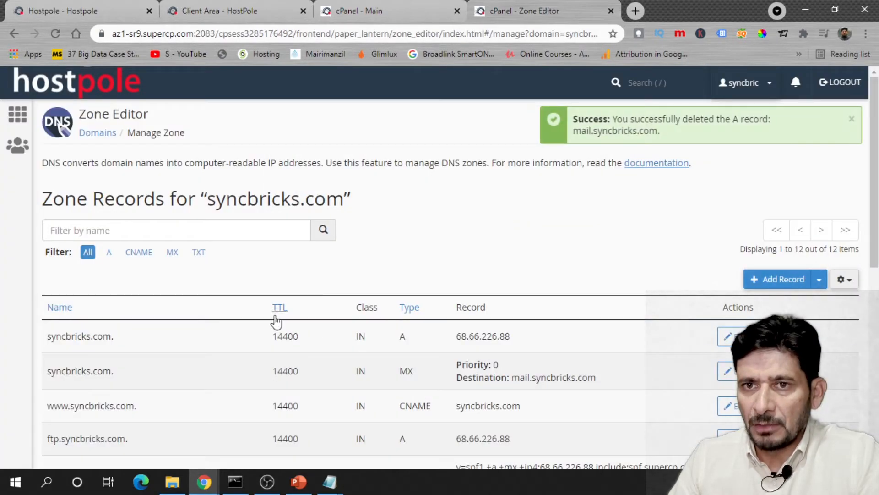
- Filter records by 'mail' and delete the webmail.syncbricks.com A record
{"action": "scroll", "coordinate": [183, 380], "scroll_direction": "down", "scroll_amount": 1}
{"action": "left_click", "coordinate": [134, 164]}
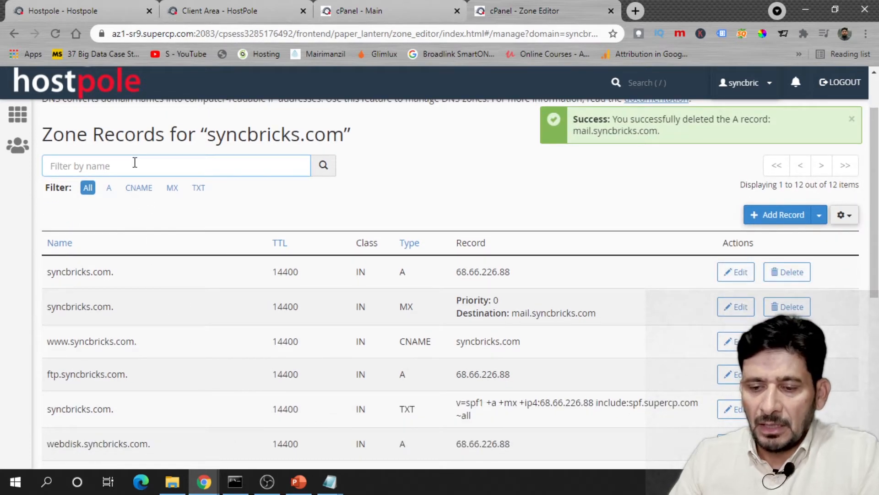
{"action": "type", "text": "mail"}
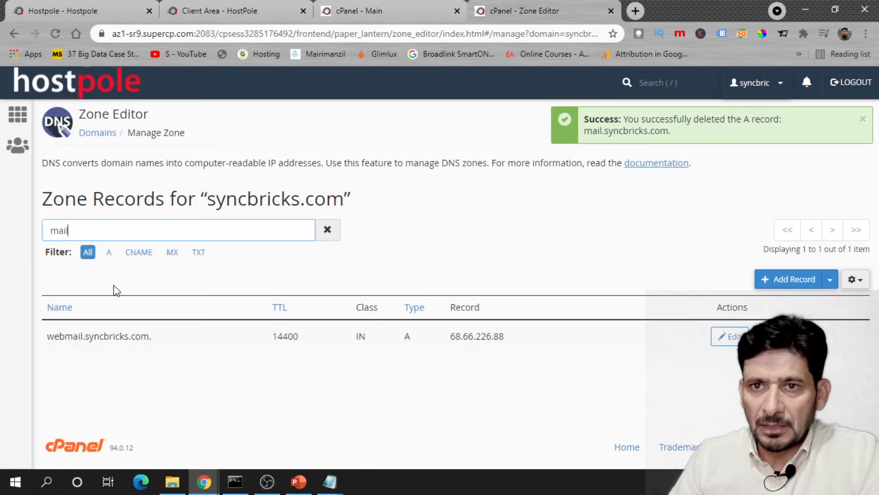
{"action": "left_click", "coordinate": [722, 339]}
{"action": "left_click", "coordinate": [529, 189]}
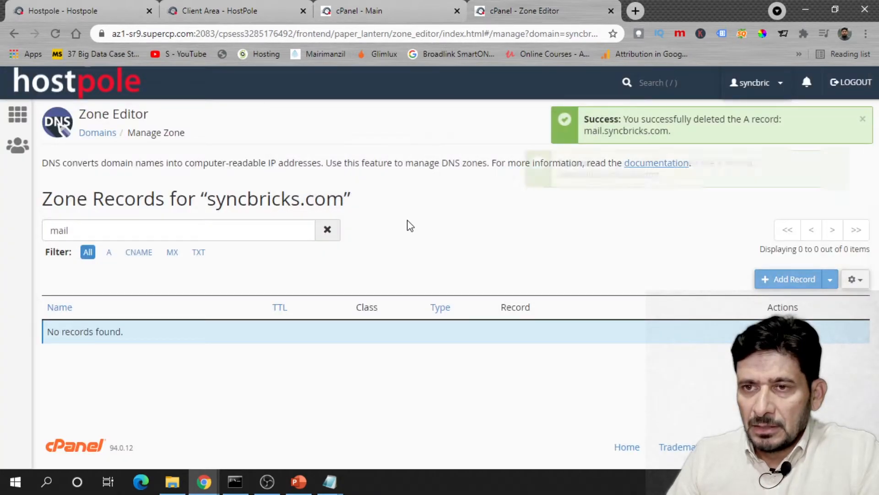
- Delete the existing MX record and start a new record of type MX
{"action": "left_click_drag", "start_coordinate": [76, 230], "coordinate": [0, 236]}
{"action": "key", "text": "BackSpace"}
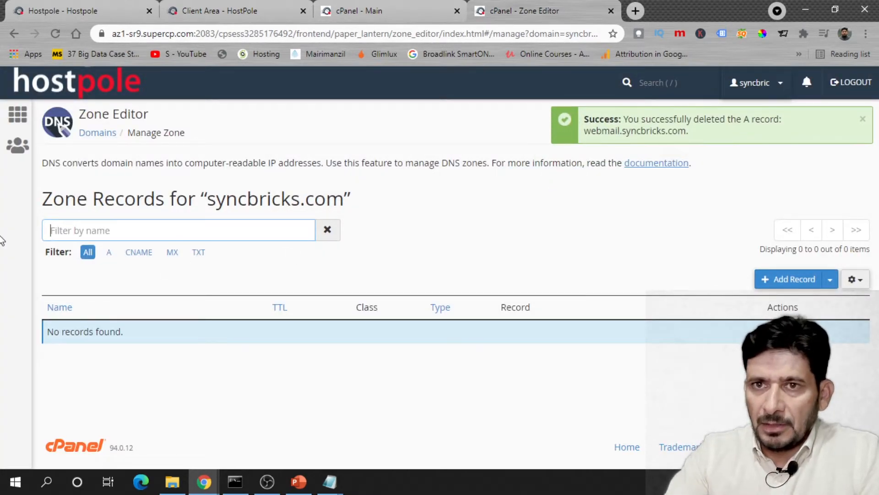
{"action": "left_click", "coordinate": [173, 253]}
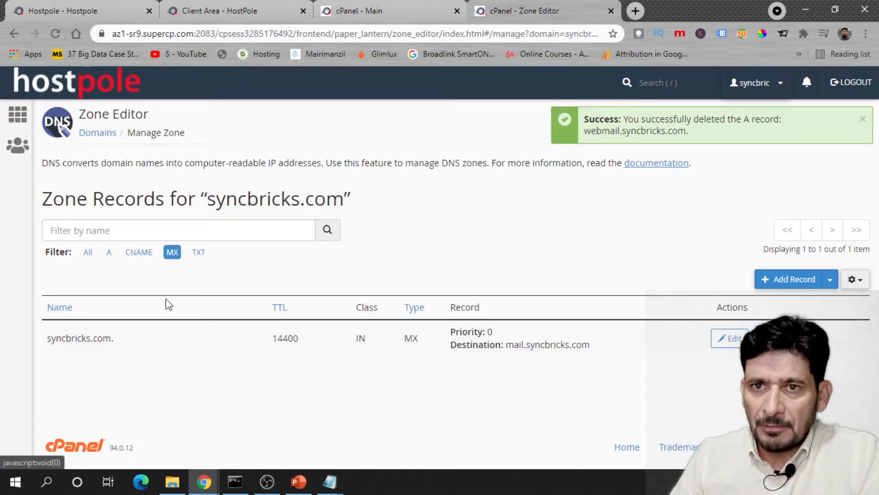
{"action": "left_click", "coordinate": [762, 338]}
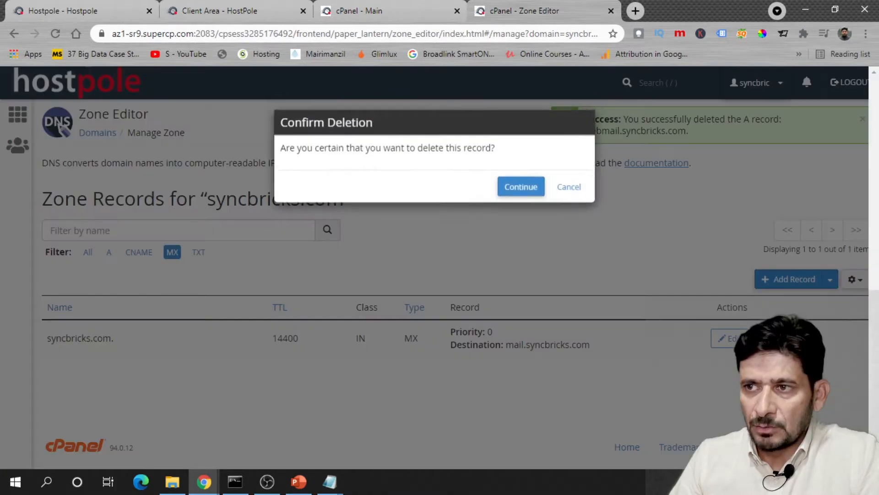
{"action": "left_click", "coordinate": [527, 185]}
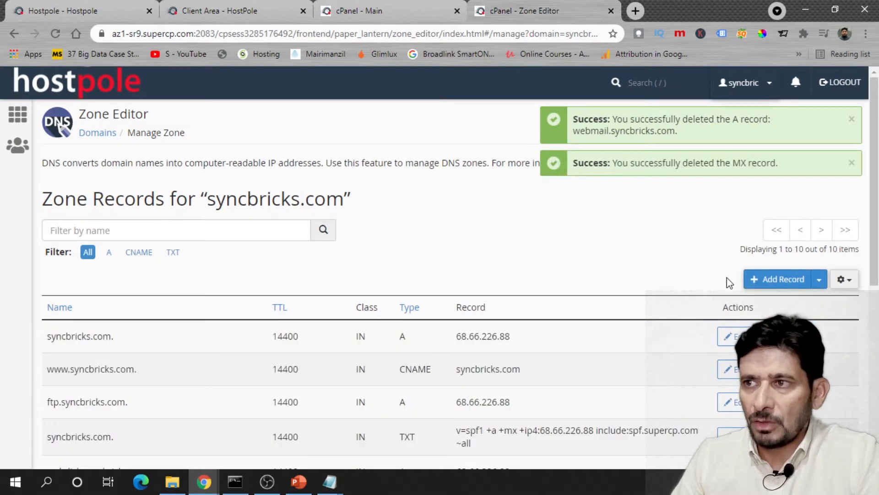
{"action": "left_click", "coordinate": [760, 279]}
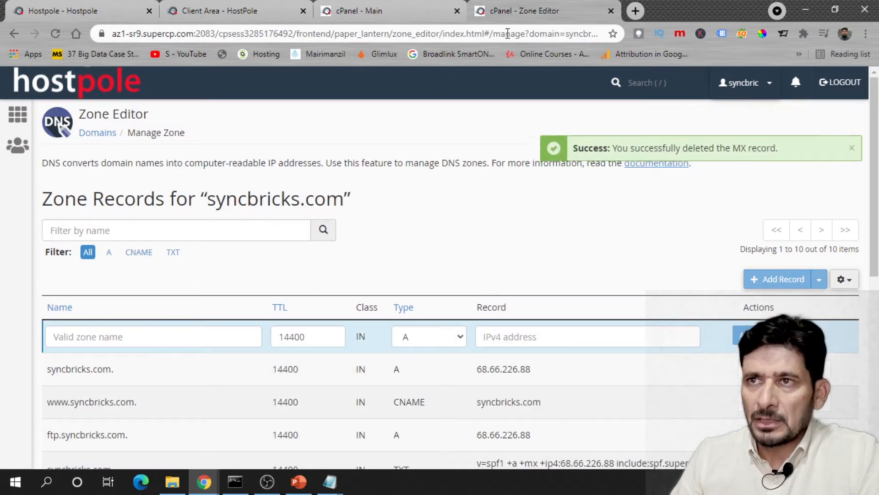
{"action": "left_click", "coordinate": [427, 337]}
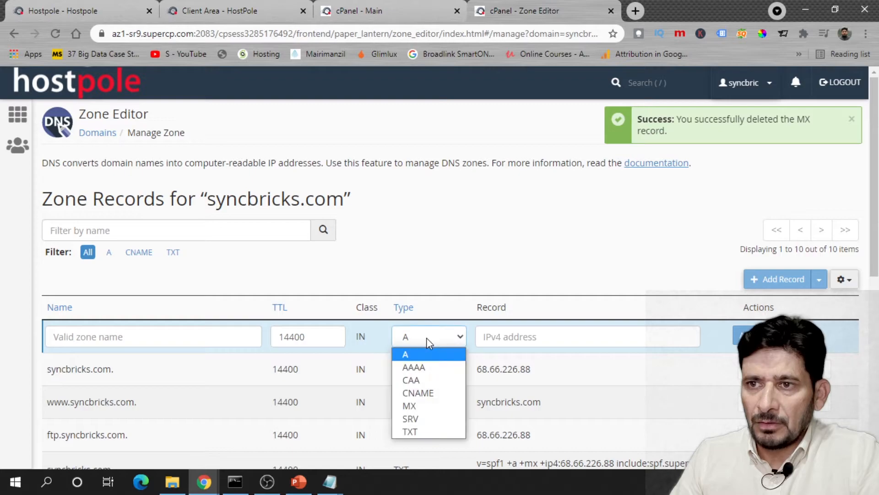
{"action": "left_click", "coordinate": [432, 405]}
- Search 'google mx records' and find Google's MX values, led by ASPMX.L.GOOGLE.COM at priority 1
{"action": "left_click", "coordinate": [639, 10]}
{"action": "type", "text": "g"}
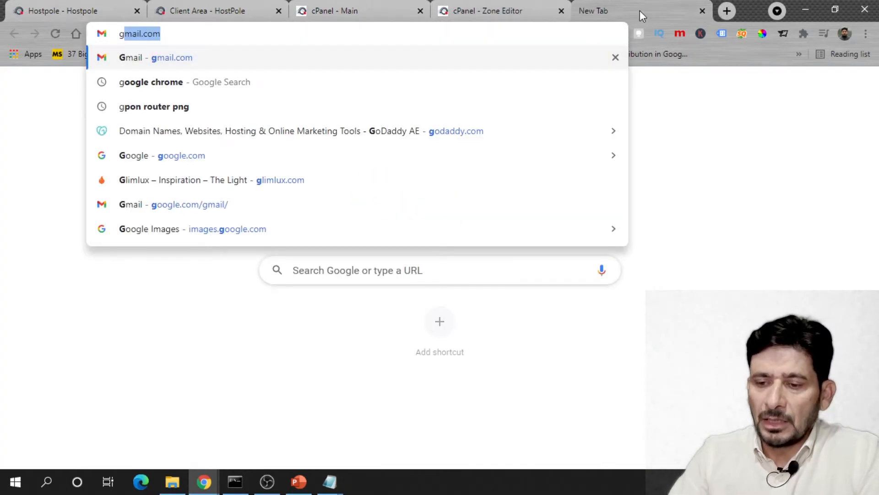
{"action": "type", "text": "oogle mx c"}
{"action": "key", "text": "BackSpace"}
{"action": "type", "text": "r"}
{"action": "key", "text": "Return"}
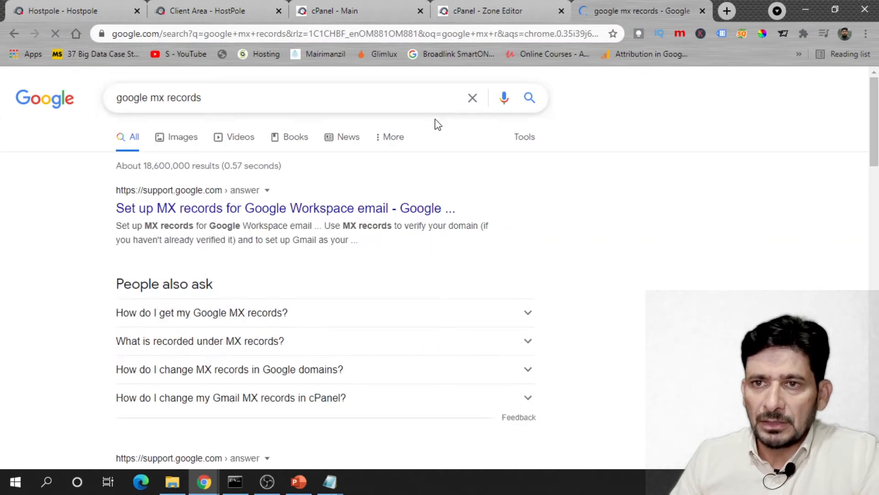
{"action": "left_click", "coordinate": [243, 207]}
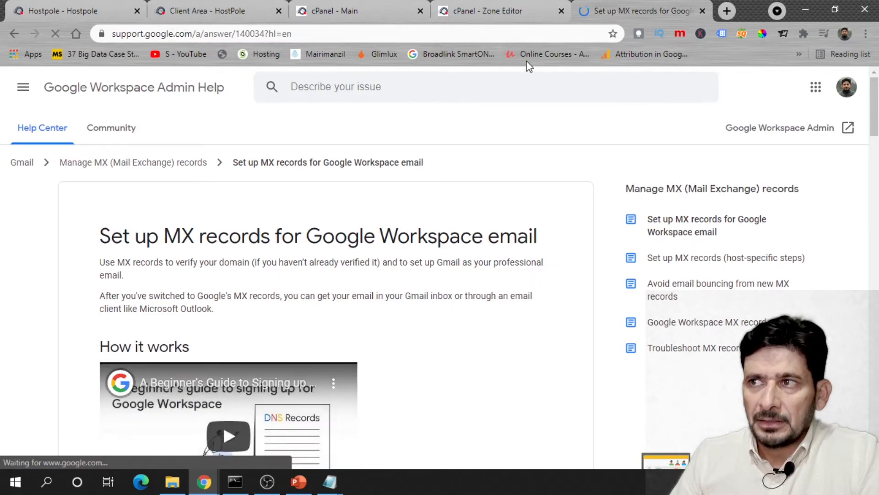
{"action": "scroll", "coordinate": [298, 288], "scroll_direction": "down", "scroll_amount": 15}
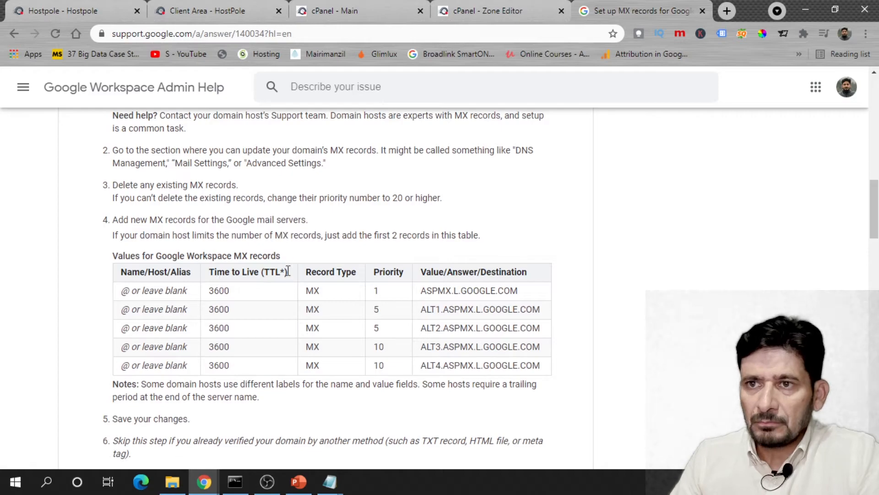
{"action": "left_click_drag", "start_coordinate": [421, 290], "coordinate": [519, 291]}
{"action": "left_click", "coordinate": [481, 11]}
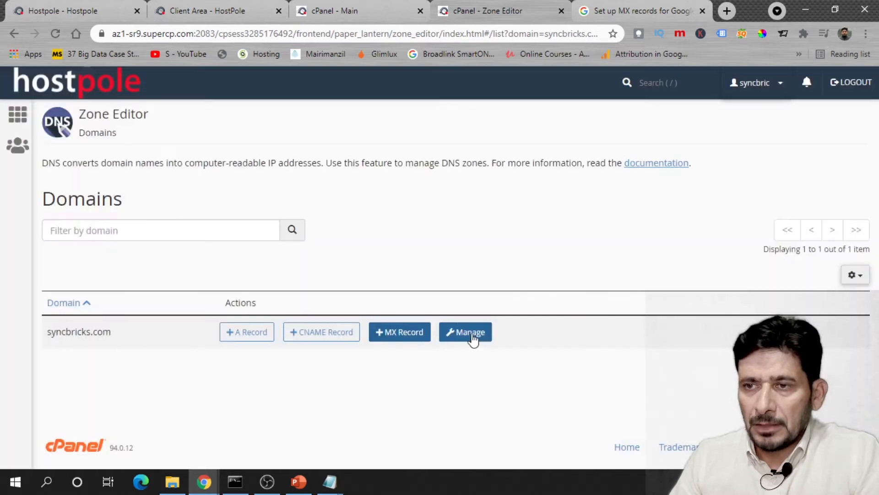
- Add Google's MX records, aspmx.l.google.com (priority 1) through alt4 (priority 10), and verify all five
{"action": "left_click", "coordinate": [400, 333]}
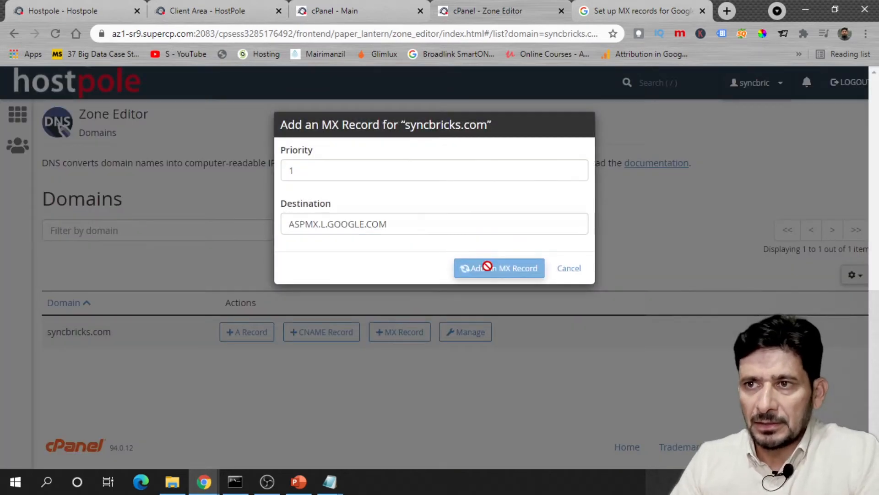
{"action": "left_click", "coordinate": [492, 273]}
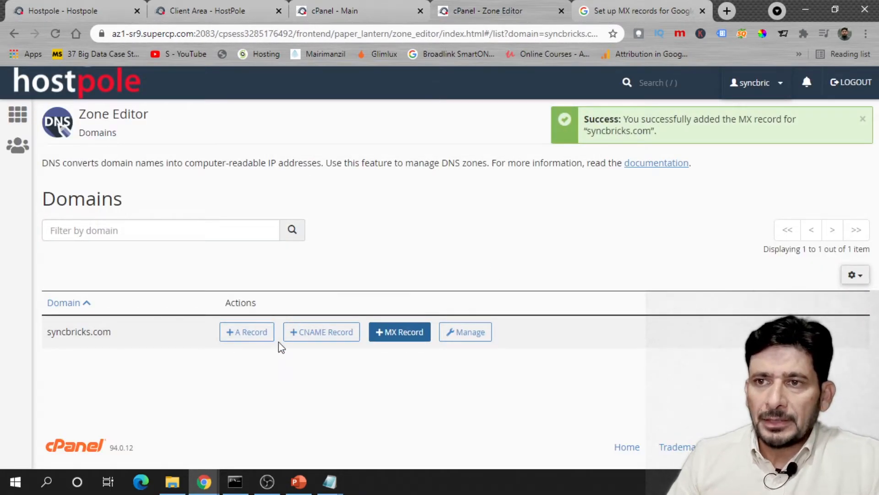
{"action": "left_click", "coordinate": [444, 336]}
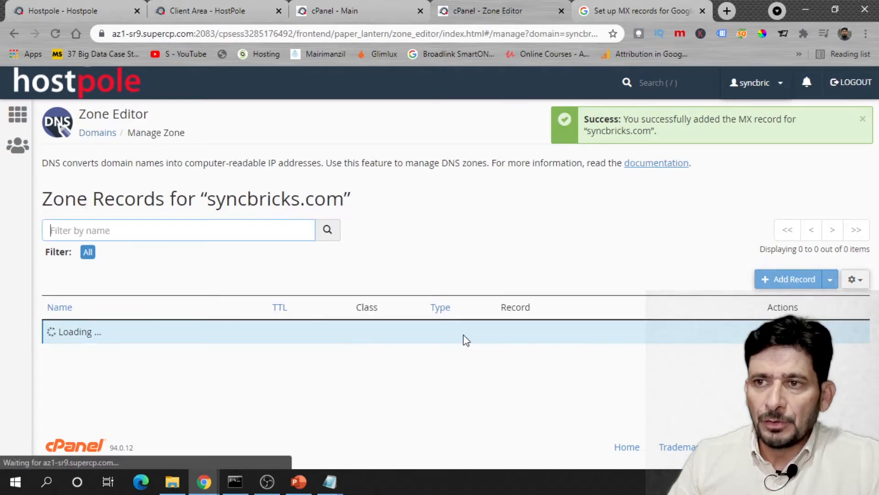
{"action": "left_click", "coordinate": [173, 252]}
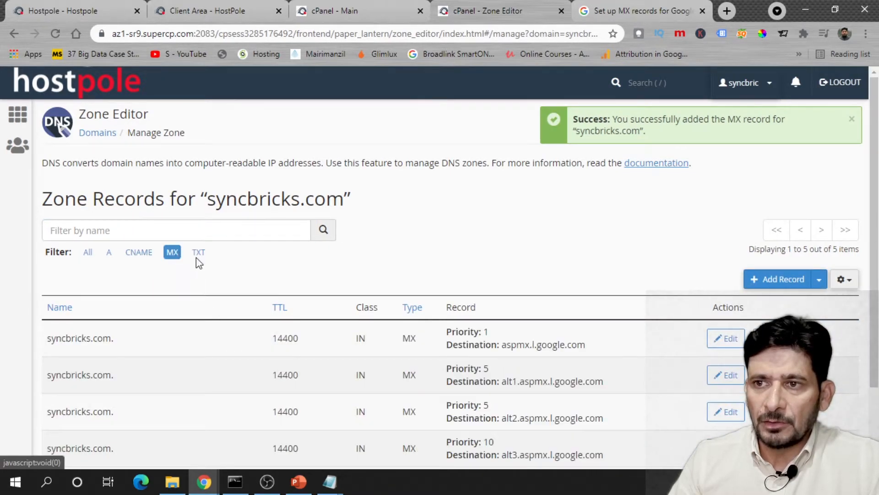
{"action": "scroll", "coordinate": [455, 359], "scroll_direction": "down", "scroll_amount": 1}
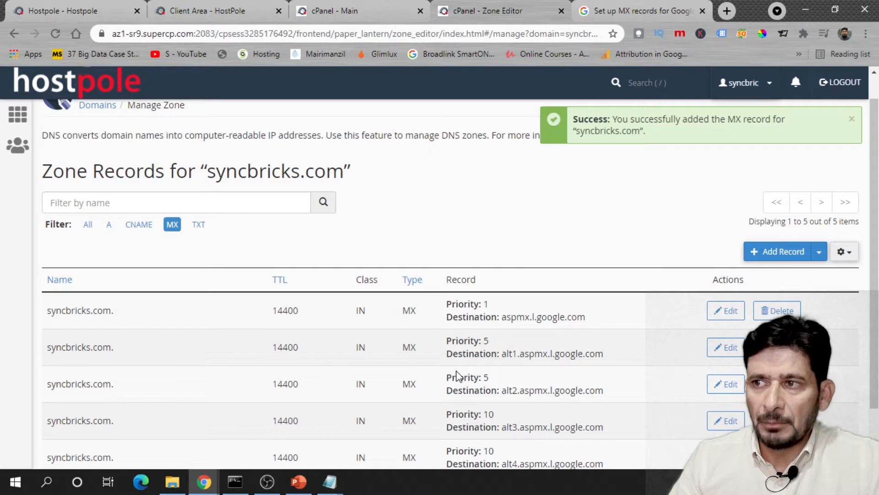
{"action": "scroll", "coordinate": [451, 366], "scroll_direction": "down", "scroll_amount": 1}
{"action": "scroll", "coordinate": [281, 334], "scroll_direction": "up", "scroll_amount": 3}
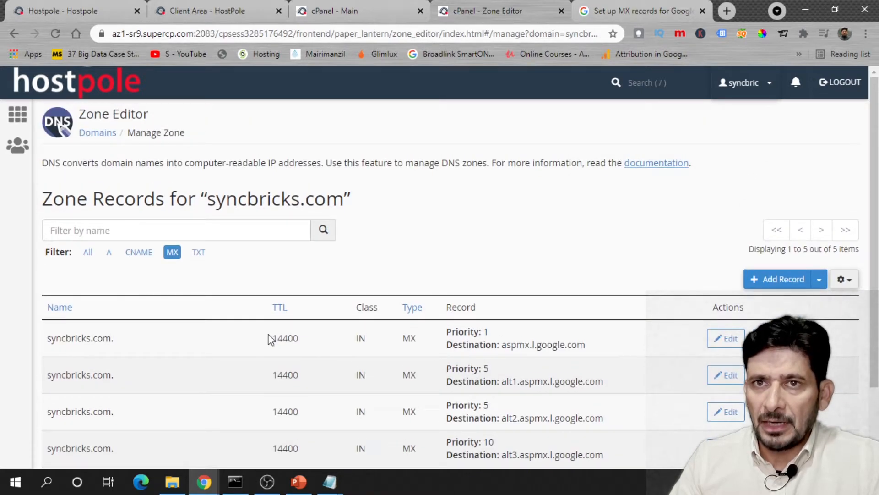
- Confirm Email Routing for syncbricks.com is set to Remote Mail Exchanger
{"action": "left_click", "coordinate": [18, 114]}
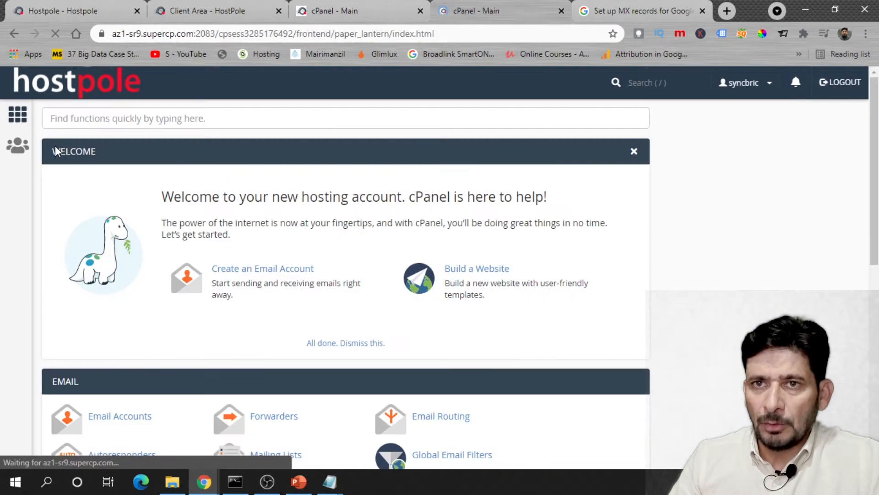
{"action": "scroll", "coordinate": [335, 299], "scroll_direction": "down", "scroll_amount": 3}
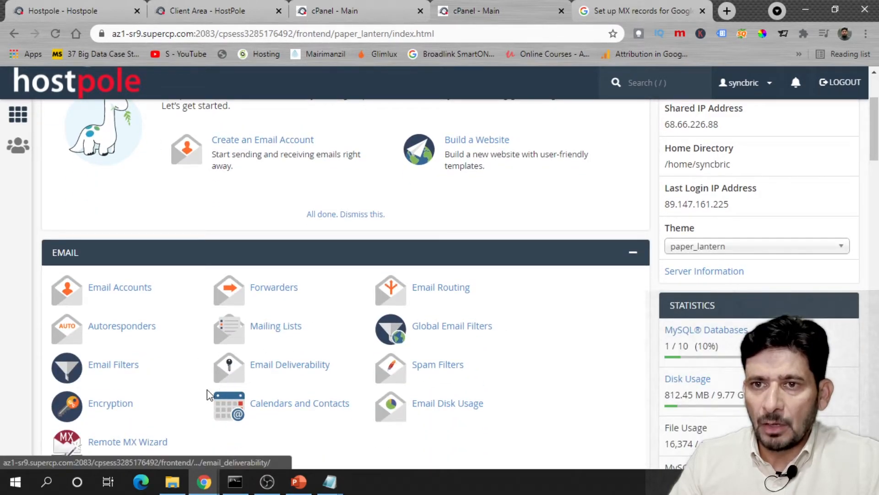
{"action": "scroll", "coordinate": [256, 352], "scroll_direction": "down", "scroll_amount": 1}
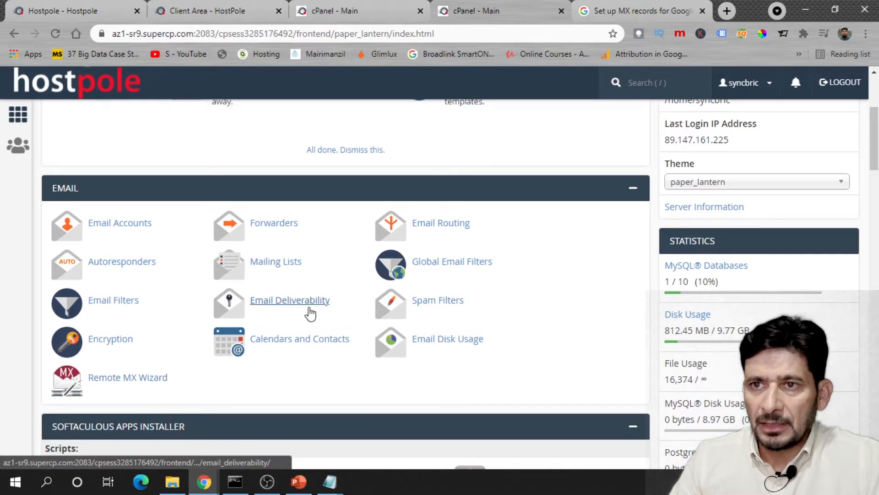
{"action": "left_click", "coordinate": [448, 225]}
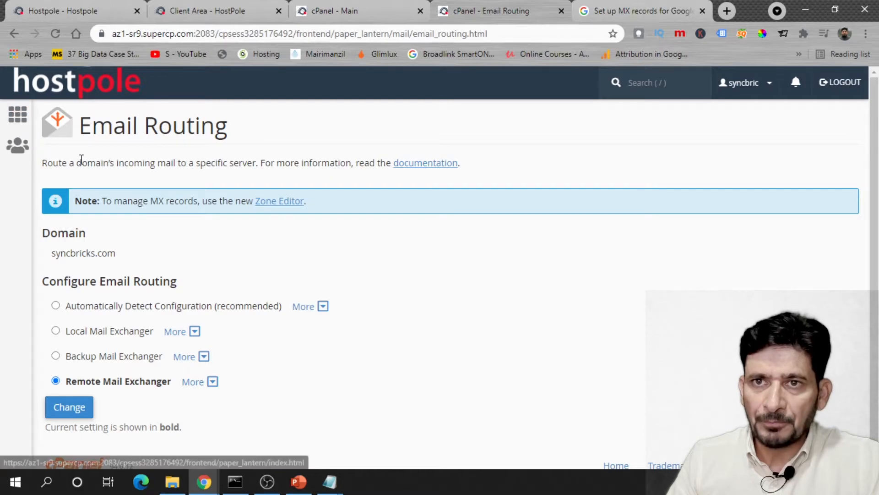
{"action": "left_click", "coordinate": [18, 114]}
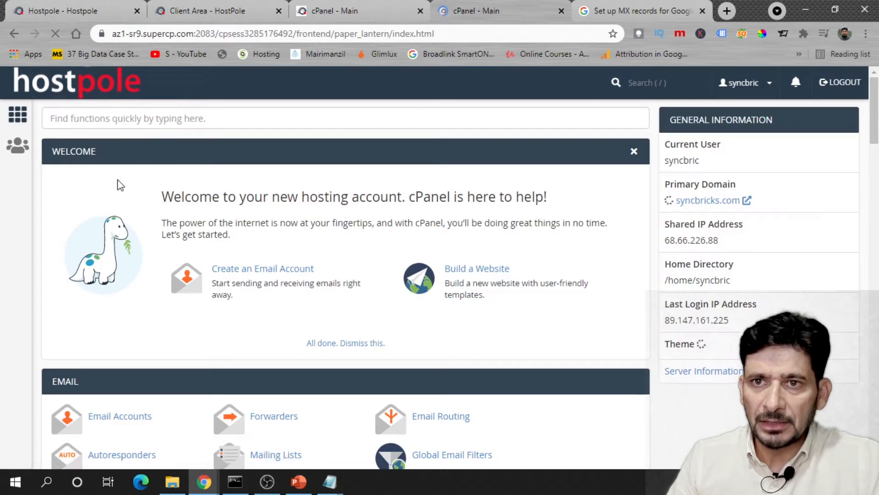
- Filter cPanel tools by 'dns' and open Track DNS
{"action": "left_click", "coordinate": [169, 118]}
{"action": "type", "text": "dn"}
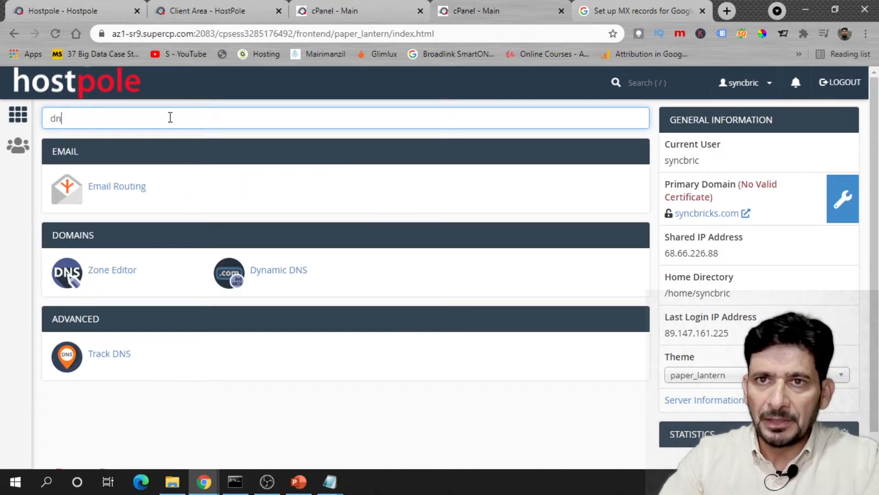
{"action": "left_click", "coordinate": [118, 272]}
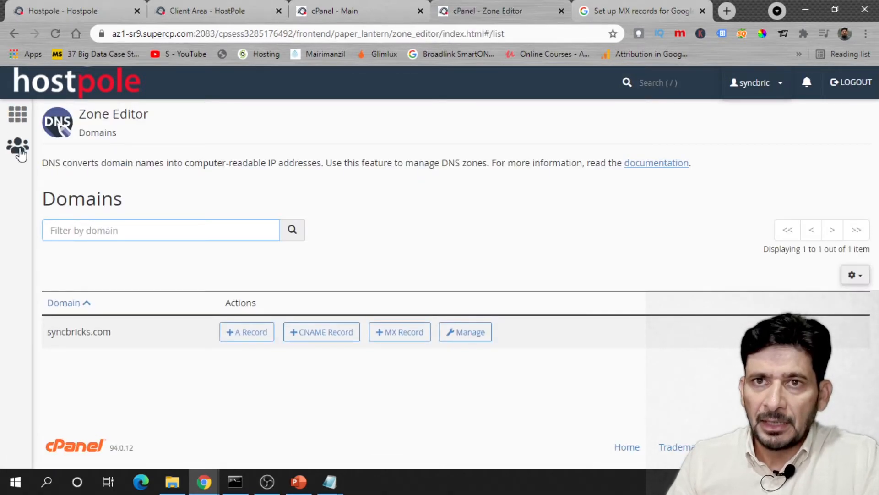
{"action": "left_click", "coordinate": [13, 120]}
{"action": "left_click", "coordinate": [133, 120]}
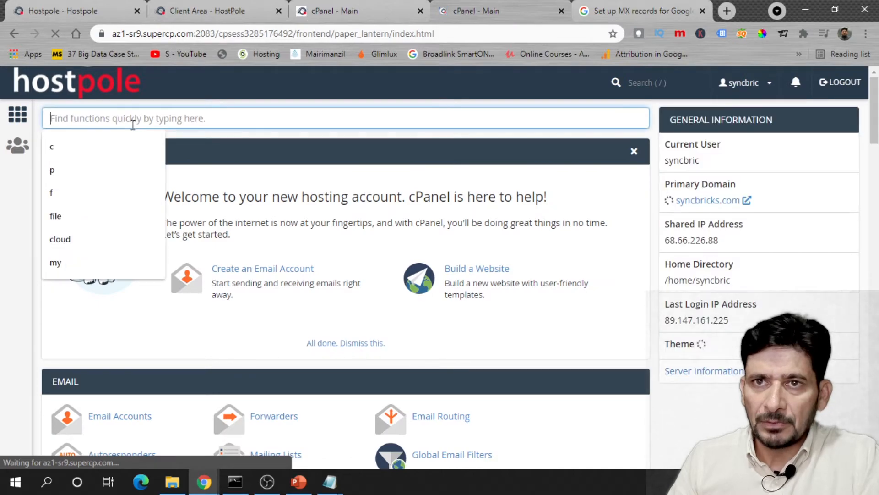
{"action": "type", "text": "dns"}
{"action": "left_click", "coordinate": [131, 356]}
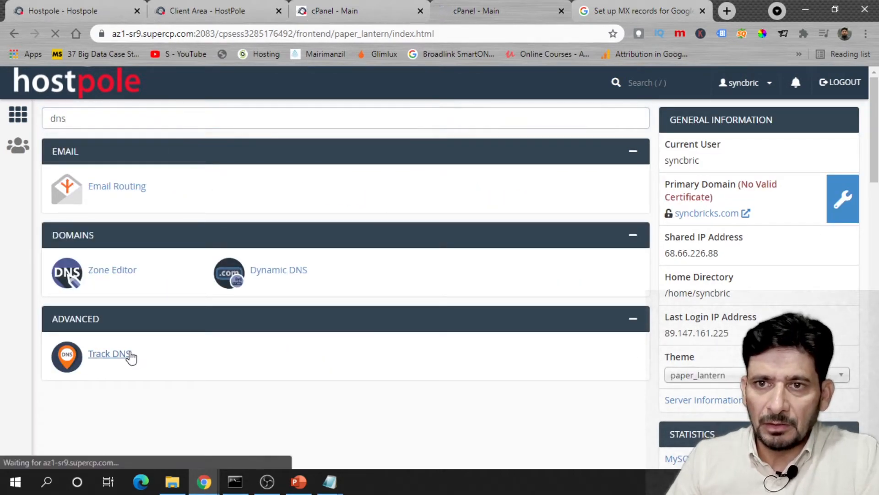
- Look up syncbricks.com, showing address 35.208.187.208 and Google aspmx mail servers
{"action": "left_click", "coordinate": [155, 298]}
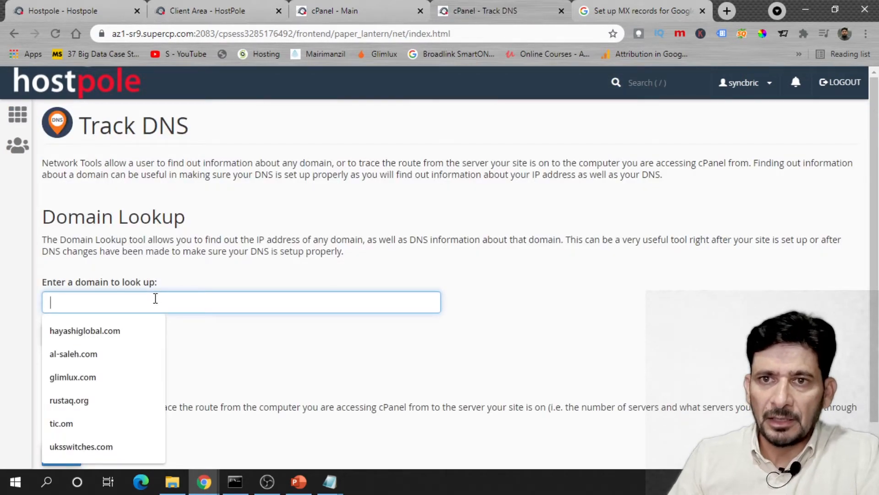
{"action": "type", "text": "syncbricks.c"}
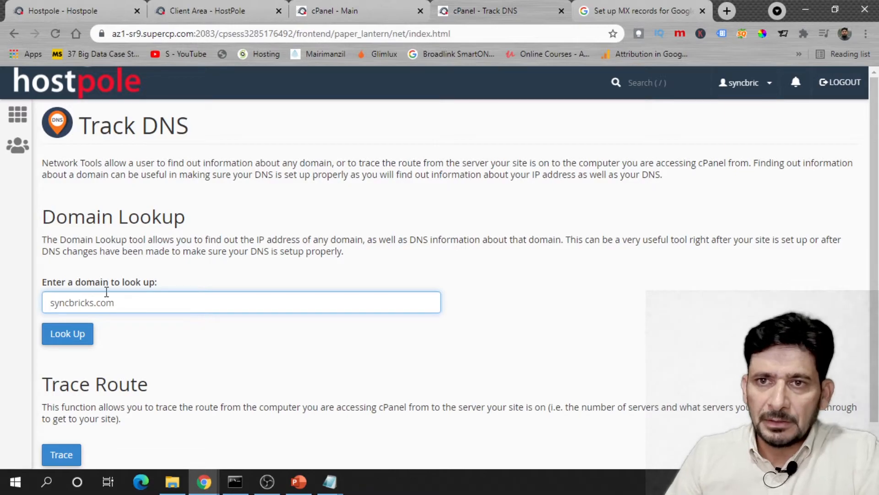
{"action": "type", "text": "om"}
{"action": "left_click", "coordinate": [68, 341]}
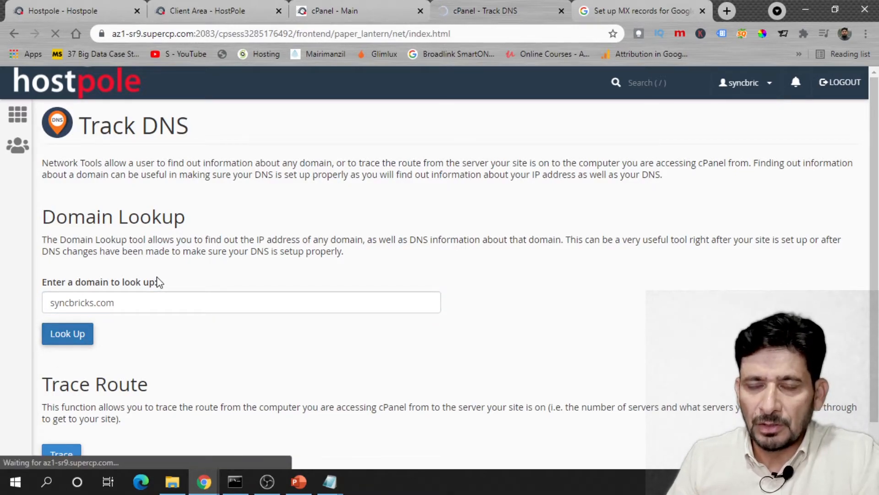
{"action": "scroll", "coordinate": [158, 282], "scroll_direction": "down", "scroll_amount": 1}
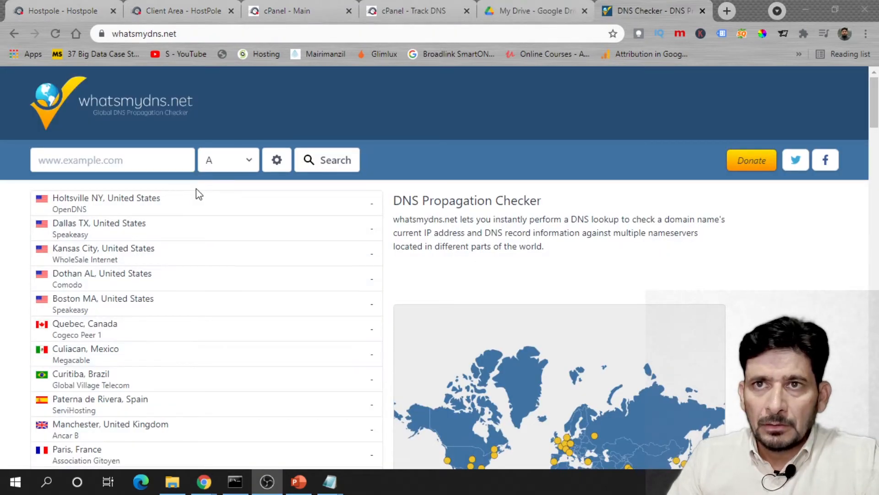
- Check syncbricks.com's A record on whatsmydns.net, showing 35.208.187.208 with green ticks worldwide
{"action": "left_click", "coordinate": [153, 161]}
{"action": "type", "text": "sy"}
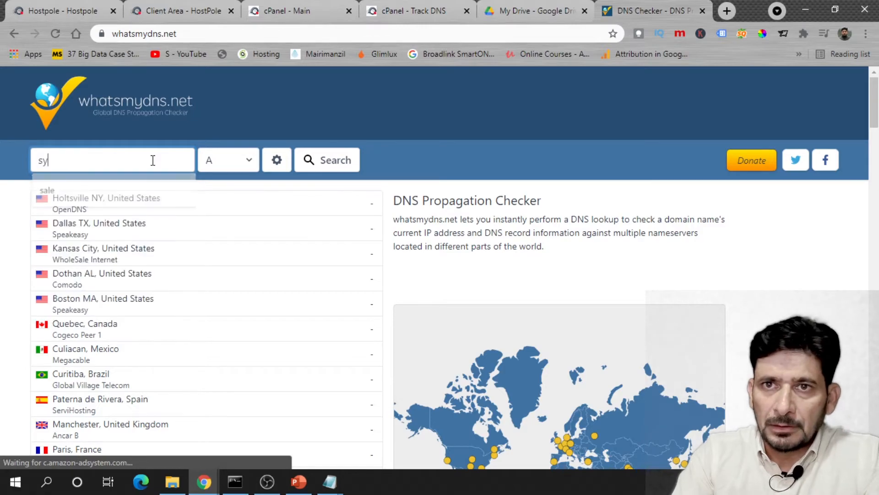
{"action": "type", "text": "ncbricks.com"}
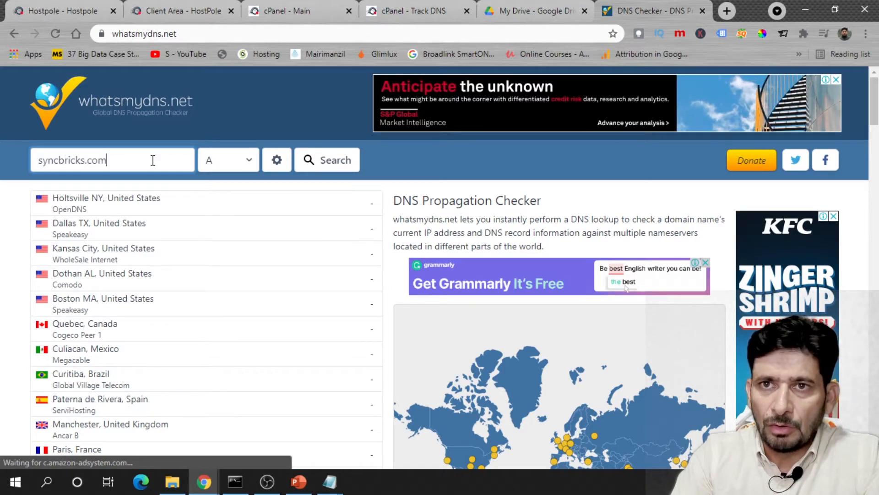
{"action": "left_click", "coordinate": [315, 160]}
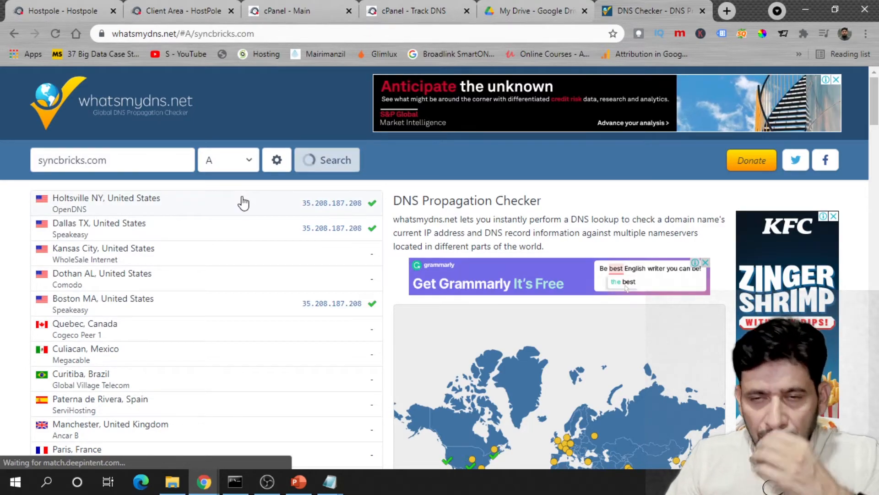
{"action": "scroll", "coordinate": [320, 319], "scroll_direction": "down", "scroll_amount": 4}
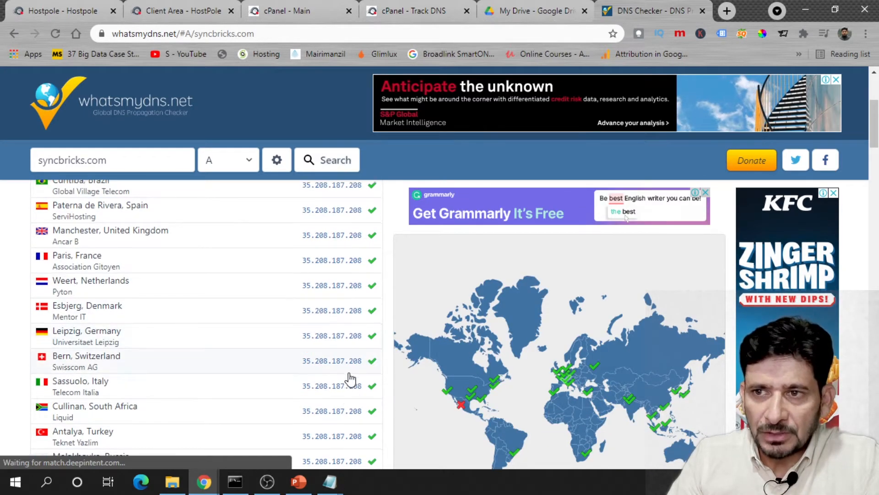
{"action": "scroll", "coordinate": [353, 380], "scroll_direction": "down", "scroll_amount": 6}
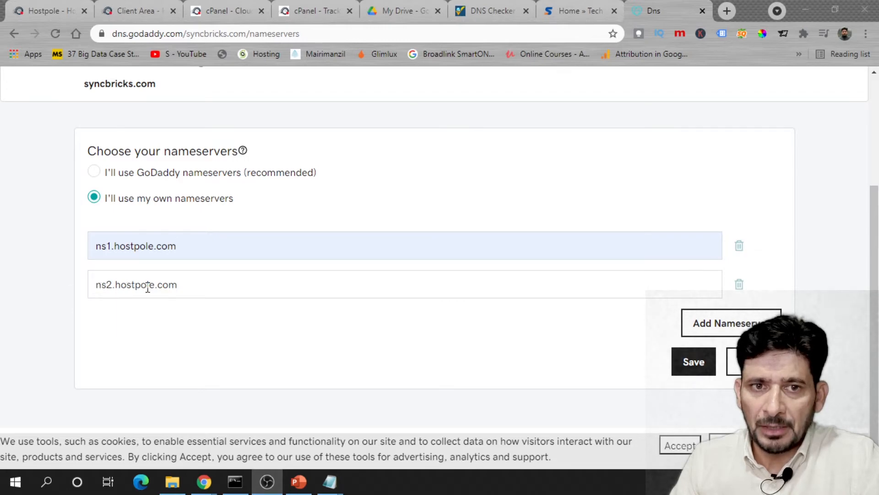
- Save the Hostpole nameservers for syncbricks.com in GoDaddy and confirm the nameserver change
{"action": "left_click", "coordinate": [686, 367]}
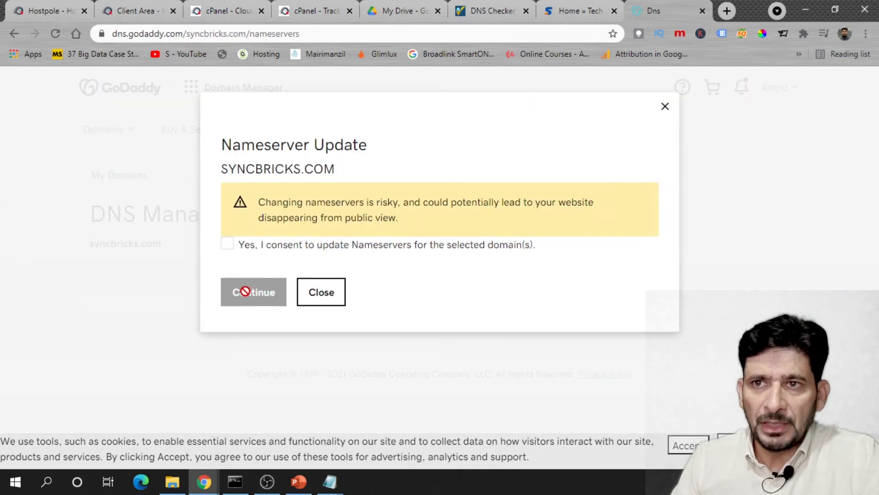
{"action": "left_click", "coordinate": [227, 245]}
{"action": "left_click", "coordinate": [253, 299]}
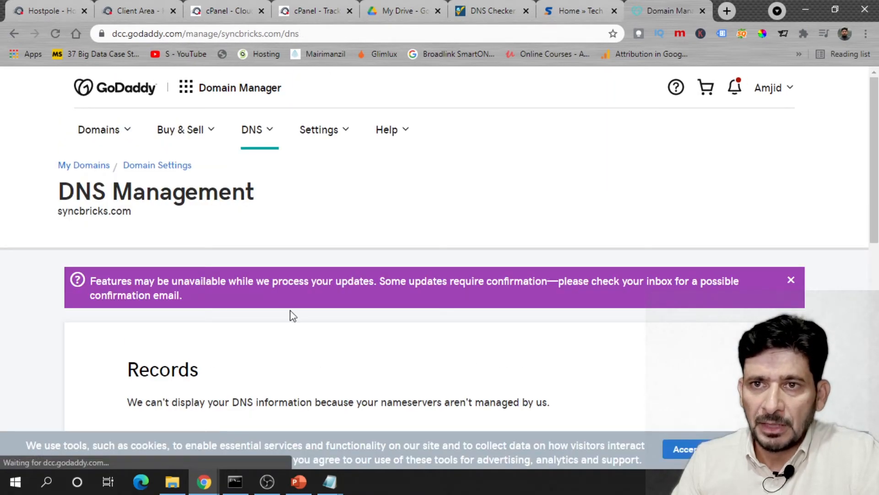
{"action": "scroll", "coordinate": [179, 314], "scroll_direction": "down", "scroll_amount": 10}
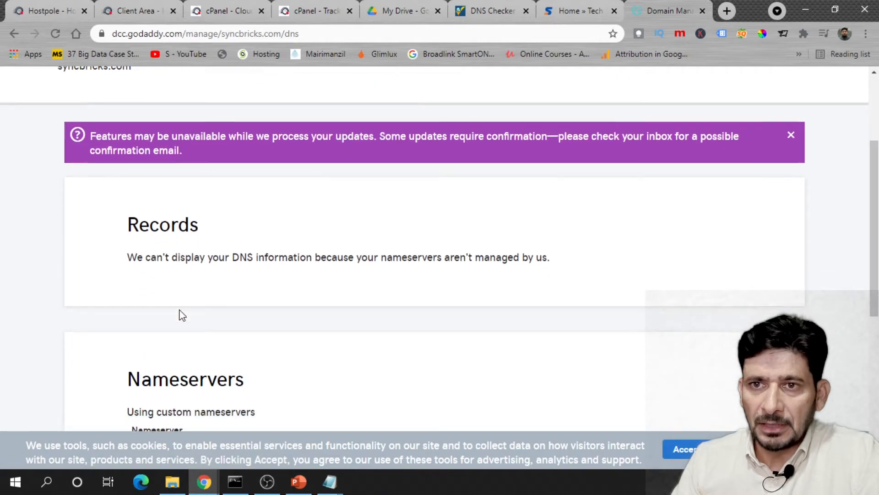
{"action": "scroll", "coordinate": [179, 314], "scroll_direction": "up", "scroll_amount": 10}
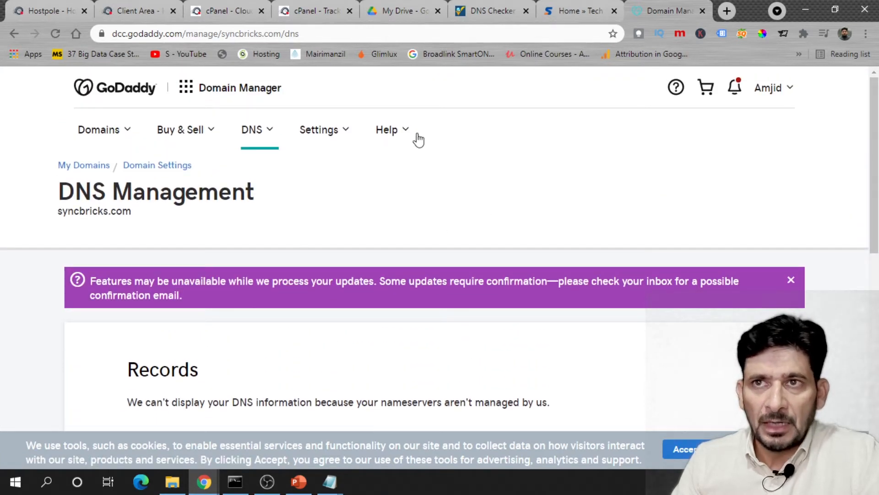
- Run an A-record propagation check for syncbricks.com on whatsmydns.net
{"action": "left_click", "coordinate": [474, 16]}
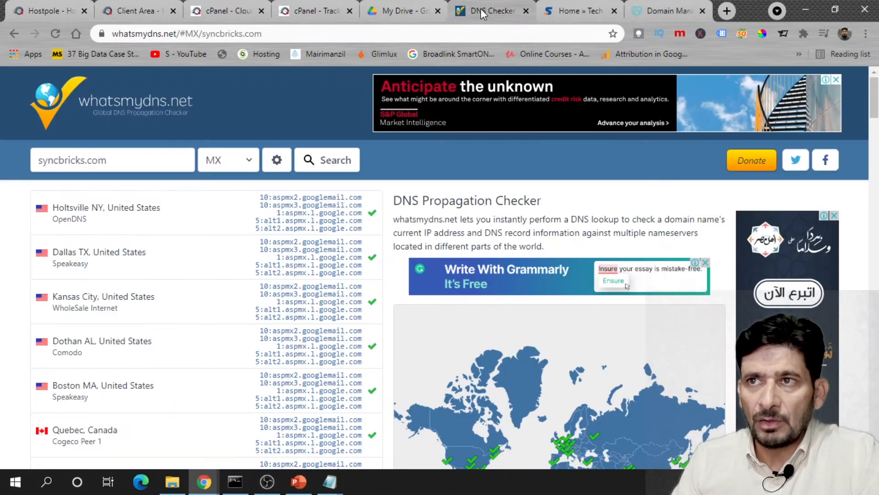
{"action": "left_click", "coordinate": [227, 160]}
{"action": "left_click", "coordinate": [231, 172]}
{"action": "left_click", "coordinate": [229, 170]}
{"action": "left_click", "coordinate": [215, 180]}
{"action": "left_click", "coordinate": [325, 160]}
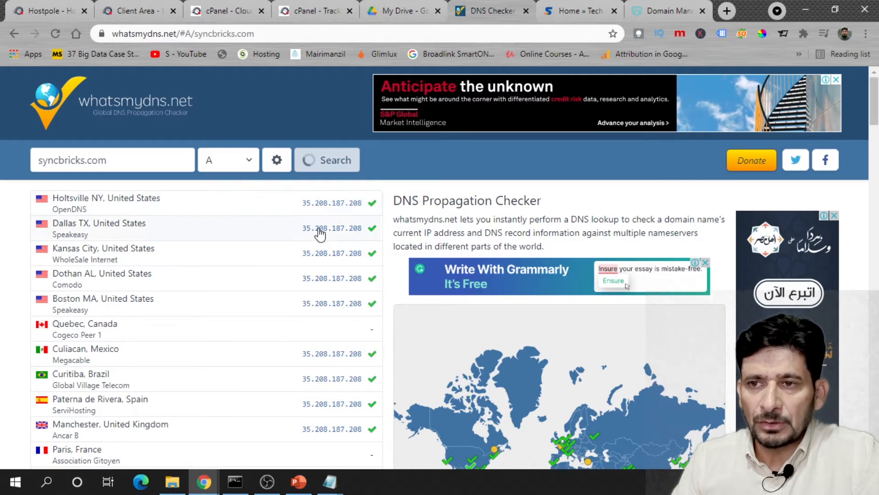
{"action": "scroll", "coordinate": [331, 305], "scroll_direction": "down", "scroll_amount": 2}
{"action": "scroll", "coordinate": [332, 308], "scroll_direction": "up", "scroll_amount": 1}
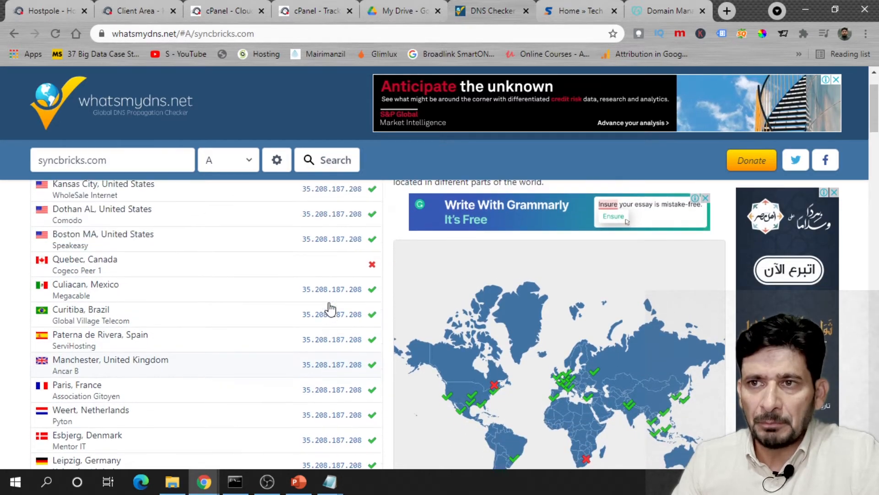
{"action": "scroll", "coordinate": [371, 279], "scroll_direction": "down", "scroll_amount": 5}
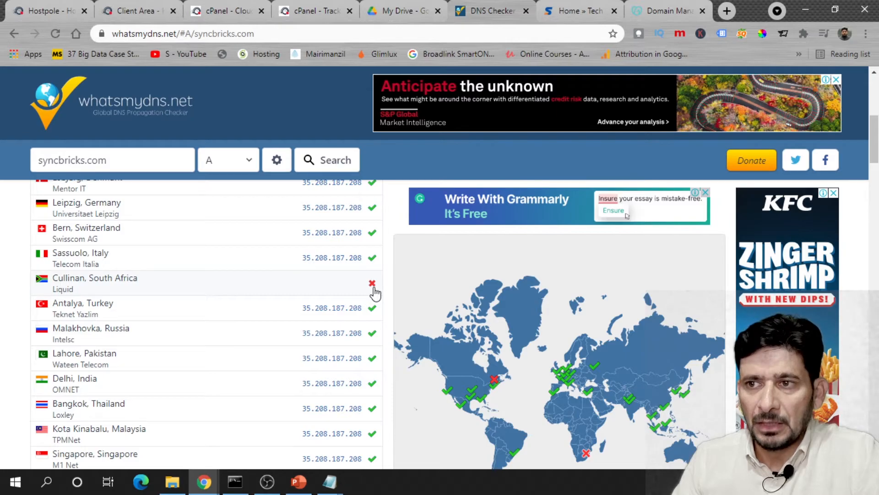
{"action": "scroll", "coordinate": [330, 303], "scroll_direction": "down", "scroll_amount": 5}
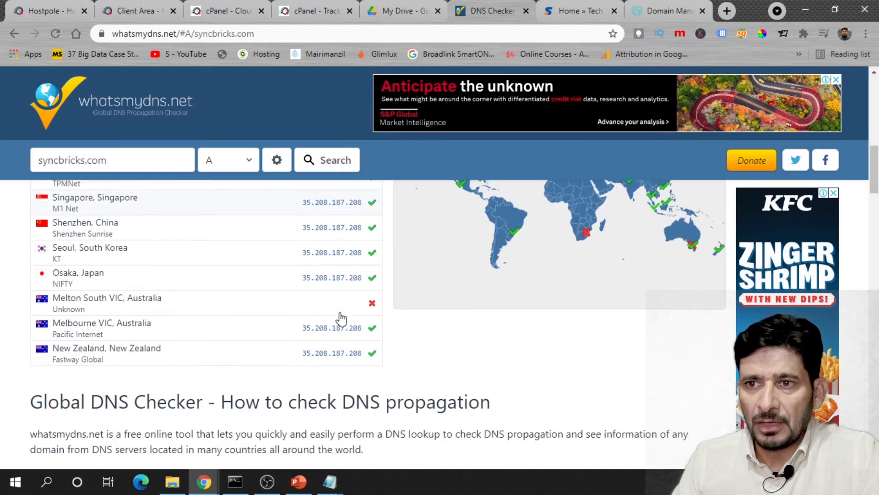
{"action": "scroll", "coordinate": [340, 316], "scroll_direction": "up", "scroll_amount": 8}
{"action": "scroll", "coordinate": [341, 316], "scroll_direction": "up", "scroll_amount": 5}
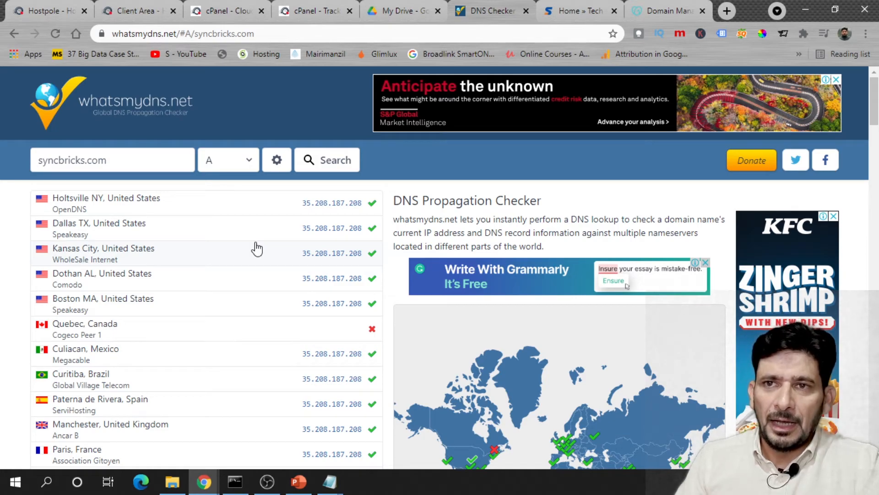
- Rerun the A-record check twice as locations start resolving to 68.66.226.88
{"action": "left_click", "coordinate": [333, 169]}
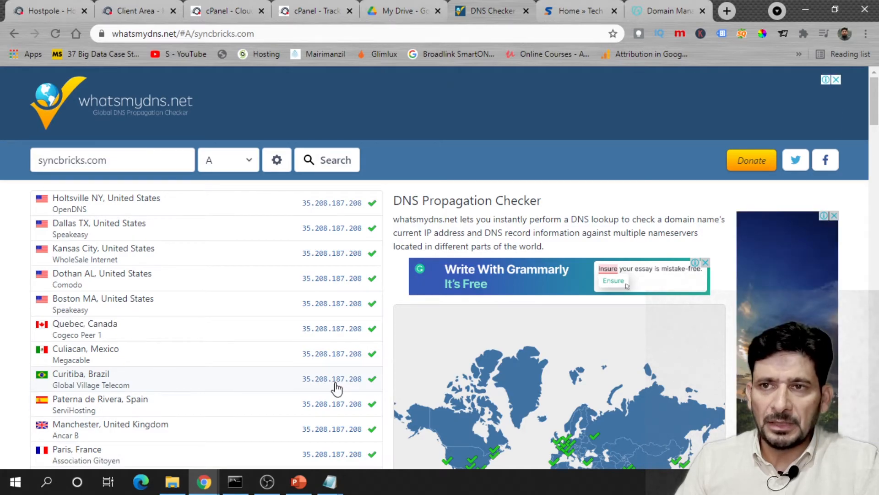
{"action": "scroll", "coordinate": [344, 380], "scroll_direction": "down", "scroll_amount": 2}
{"action": "scroll", "coordinate": [346, 376], "scroll_direction": "down", "scroll_amount": 2}
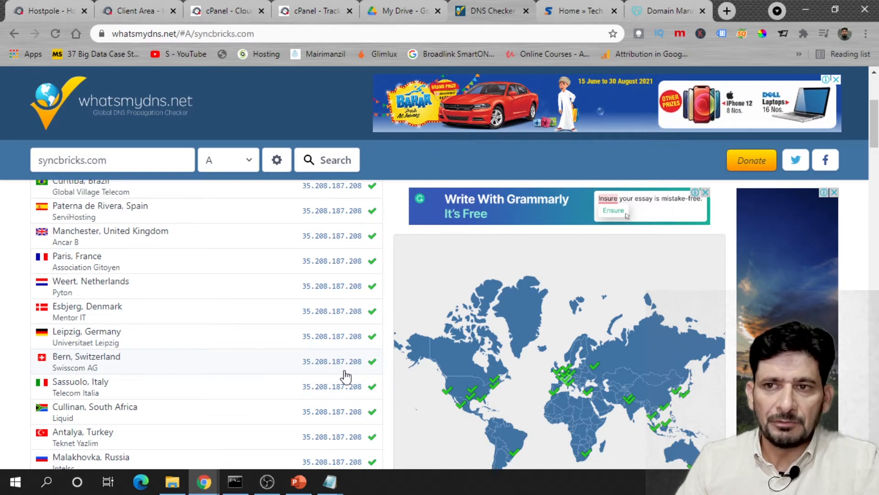
{"action": "scroll", "coordinate": [348, 320], "scroll_direction": "up", "scroll_amount": 3}
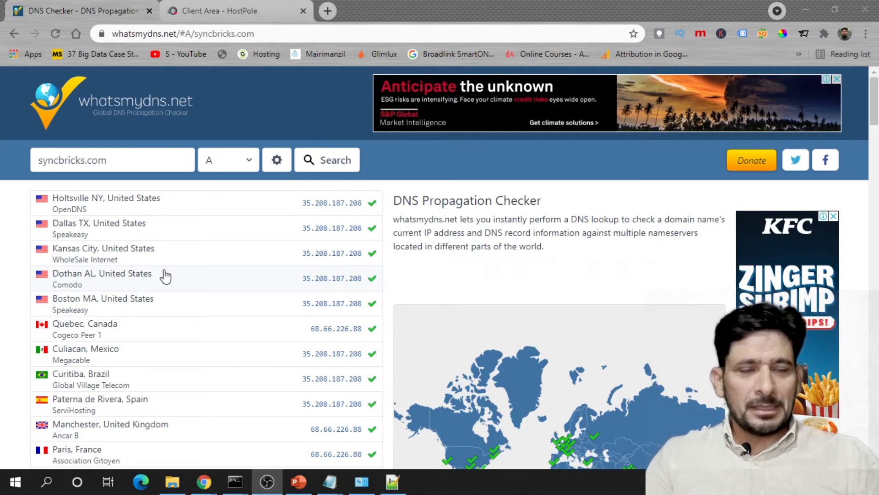
{"action": "left_click", "coordinate": [314, 166]}
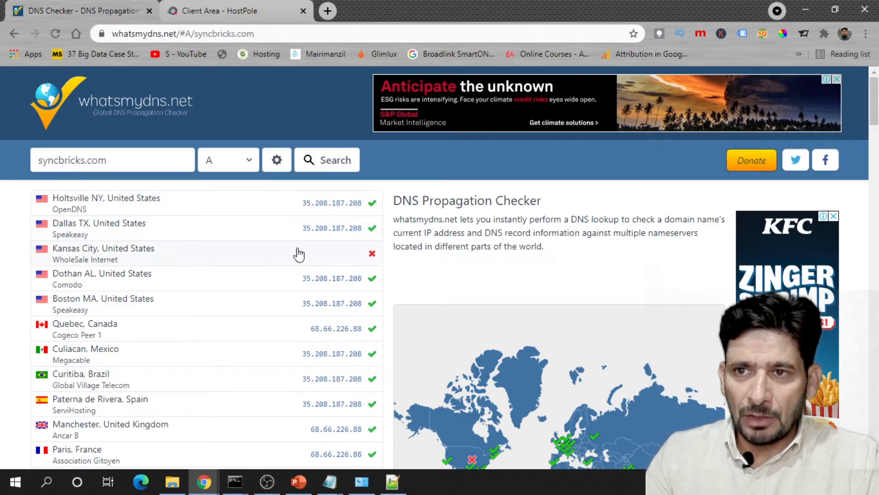
{"action": "scroll", "coordinate": [328, 280], "scroll_direction": "down", "scroll_amount": 5}
{"action": "scroll", "coordinate": [329, 280], "scroll_direction": "up", "scroll_amount": 3}
{"action": "scroll", "coordinate": [329, 281], "scroll_direction": "up", "scroll_amount": 3}
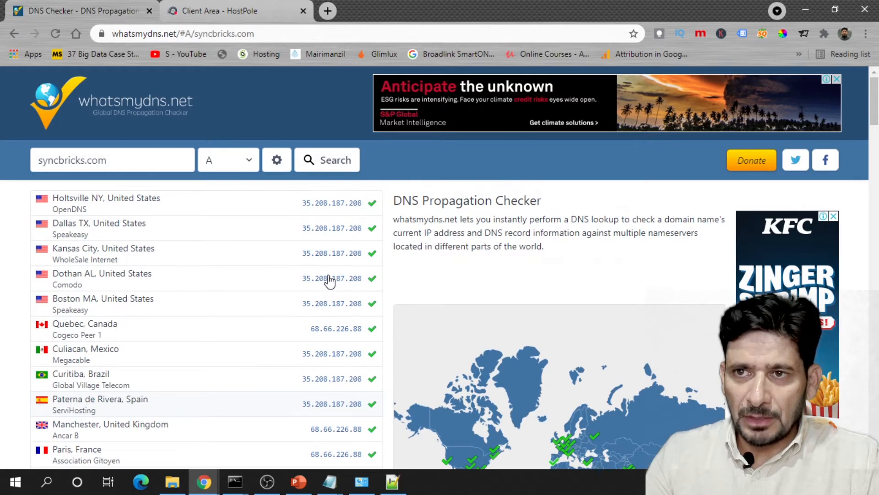
- Restart the continuous ping to syncbricks.com and refresh the A-record results
{"action": "mouse_move", "coordinate": [235, 489]}
{"action": "left_click", "coordinate": [261, 440]}
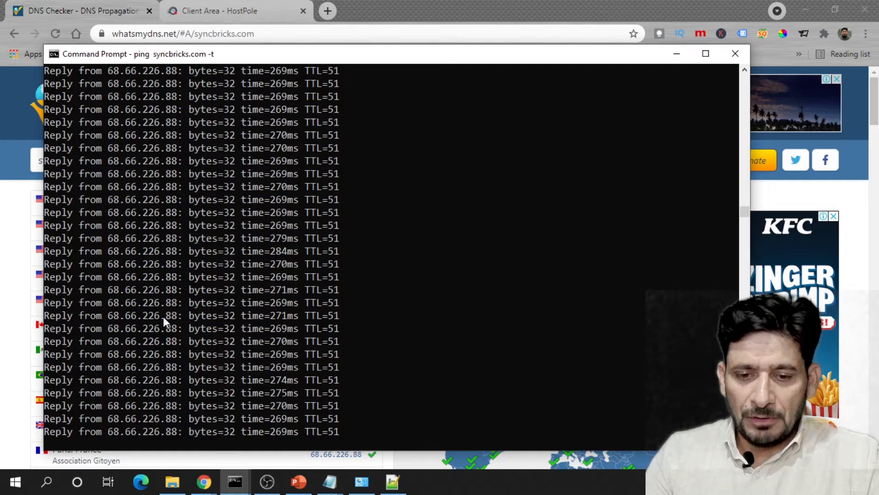
{"action": "key", "text": "ctrl+c"}
{"action": "key", "text": "Up"}
{"action": "key", "text": "Return"}
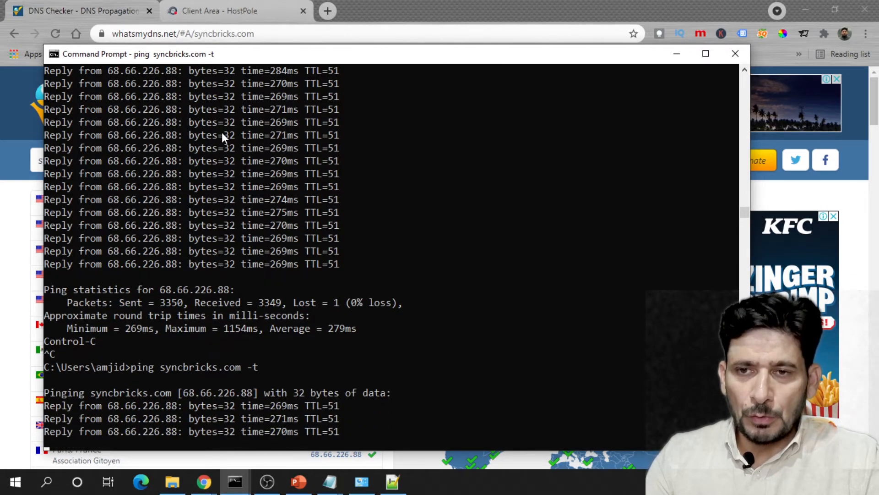
{"action": "left_click", "coordinate": [676, 54]}
{"action": "left_click", "coordinate": [323, 163]}
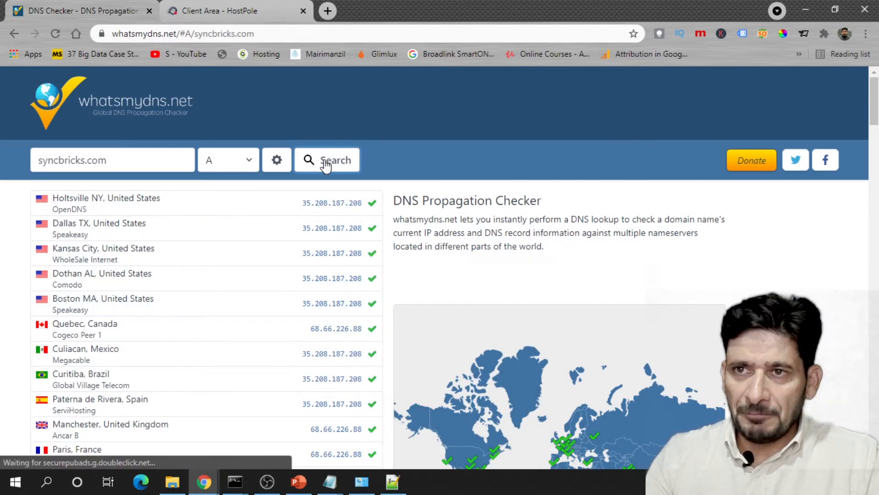
{"action": "scroll", "coordinate": [287, 247], "scroll_direction": "down", "scroll_amount": 3}
{"action": "scroll", "coordinate": [289, 318], "scroll_direction": "up", "scroll_amount": 3}
{"action": "scroll", "coordinate": [232, 229], "scroll_direction": "down", "scroll_amount": 4}
{"action": "scroll", "coordinate": [220, 193], "scroll_direction": "up", "scroll_amount": 4}
- Check MX propagation, returning Google's aspmx servers, then switch back to an A-record check
{"action": "left_click", "coordinate": [227, 161]}
{"action": "left_click", "coordinate": [225, 223]}
{"action": "left_click", "coordinate": [306, 159]}
{"action": "scroll", "coordinate": [279, 244], "scroll_direction": "down", "scroll_amount": 5}
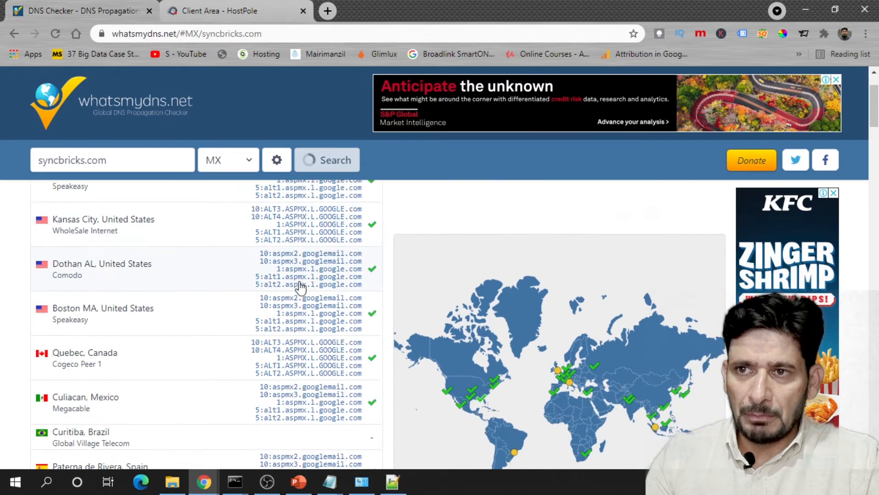
{"action": "scroll", "coordinate": [206, 183], "scroll_direction": "up", "scroll_amount": 5}
{"action": "left_click", "coordinate": [227, 159]}
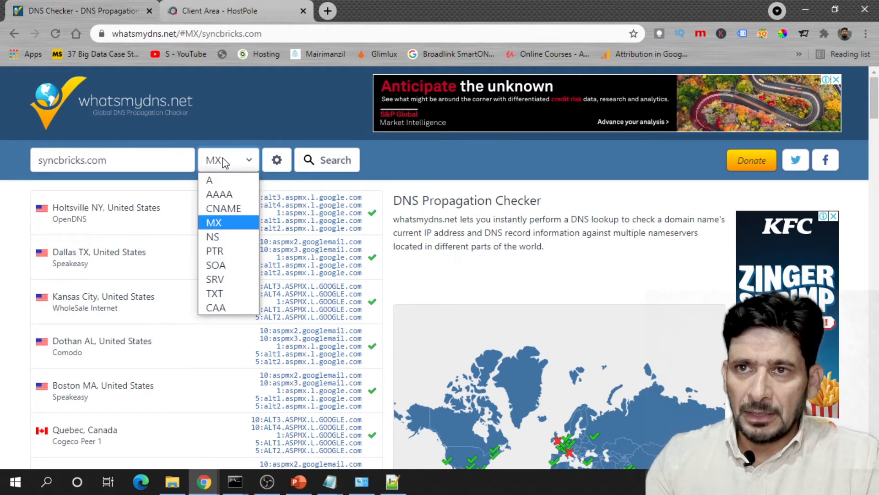
{"action": "left_click", "coordinate": [212, 177]}
{"action": "left_click", "coordinate": [307, 162]}
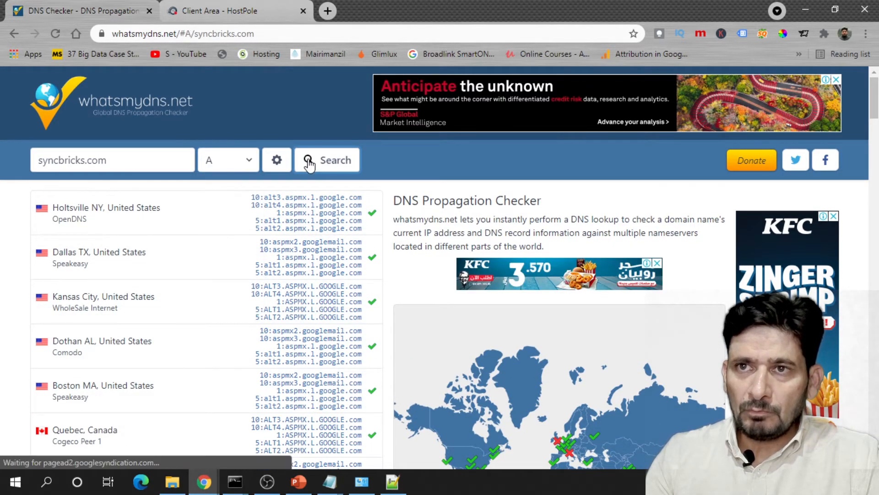
- Open syncbricks.com from the Hostpole Client Area and confirm it pings at 68.66.226.88
{"action": "left_click", "coordinate": [197, 18]}
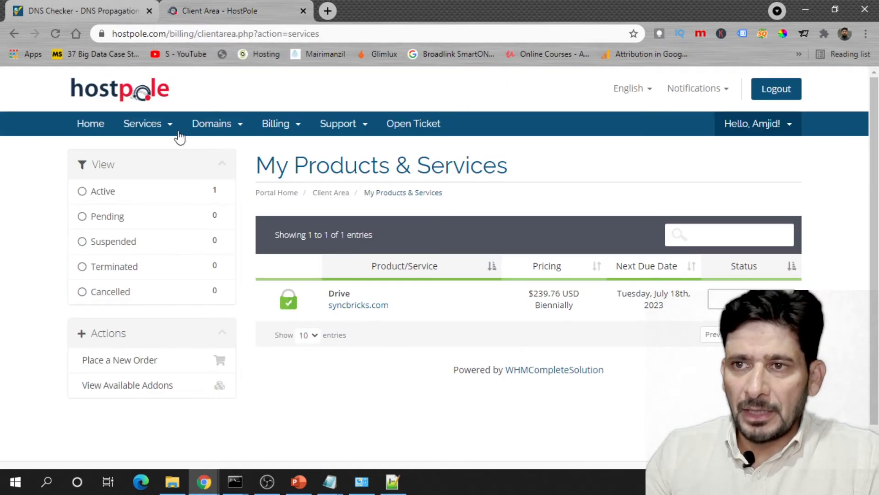
{"action": "mouse_move", "coordinate": [289, 301]}
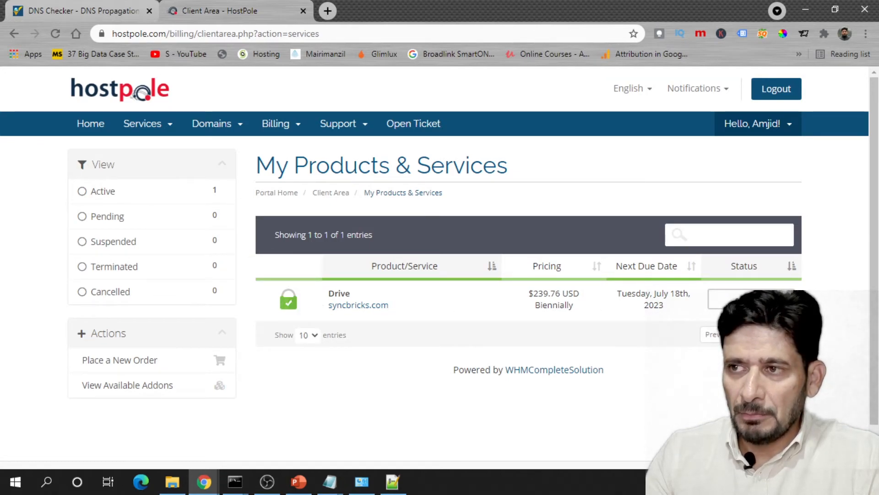
{"action": "left_click", "coordinate": [377, 310]}
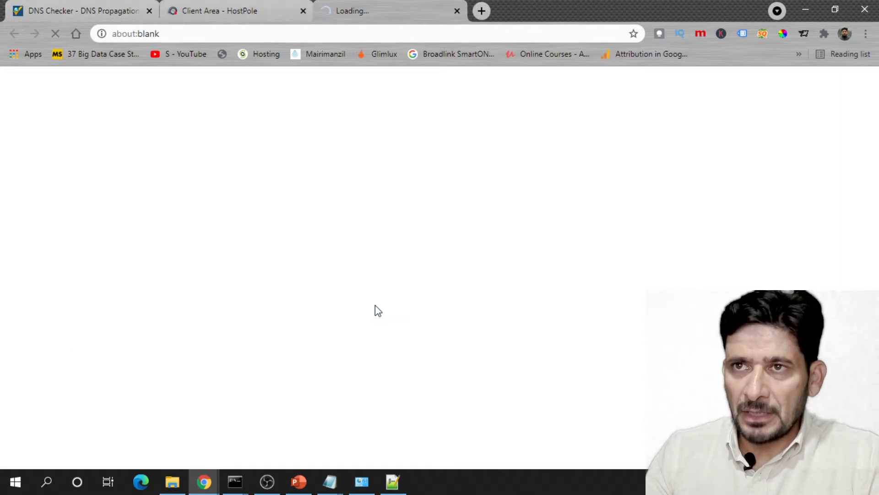
{"action": "mouse_move", "coordinate": [247, 483]}
{"action": "left_click", "coordinate": [296, 426]}
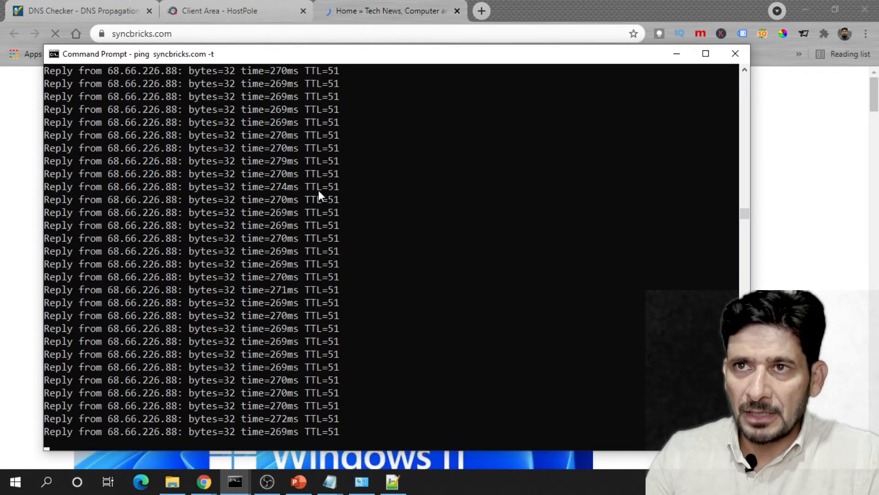
{"action": "left_click", "coordinate": [671, 56]}
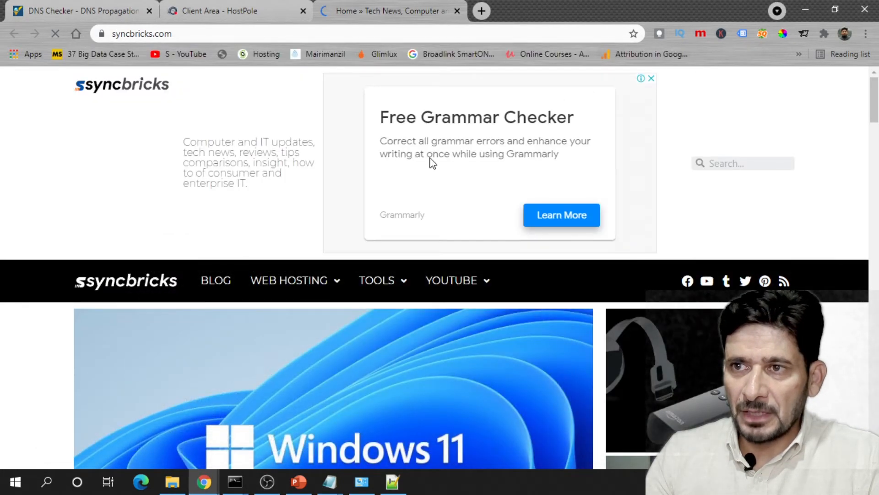
{"action": "scroll", "coordinate": [434, 196], "scroll_direction": "down", "scroll_amount": 6}
{"action": "scroll", "coordinate": [433, 195], "scroll_direction": "down", "scroll_amount": 5}
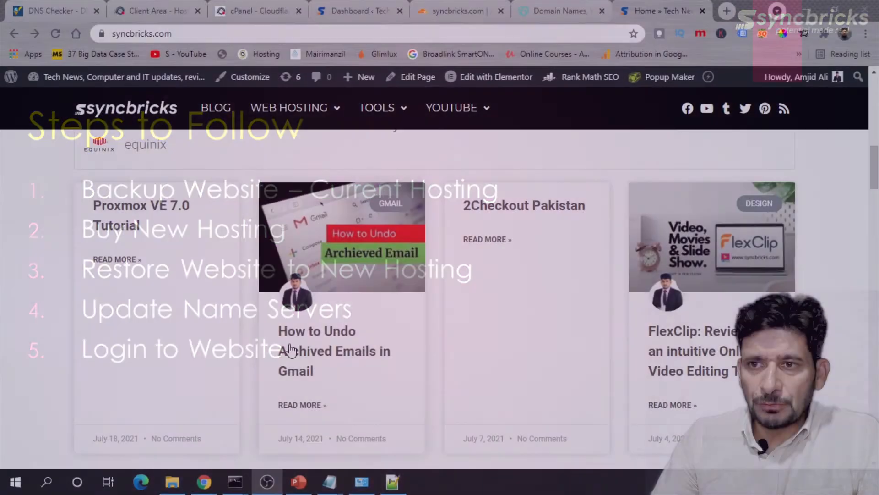
- After the undo-archived-Gmail post returns a 404, resave the WordPress permalink structure
{"action": "scroll", "coordinate": [339, 316], "scroll_direction": "down", "scroll_amount": 2}
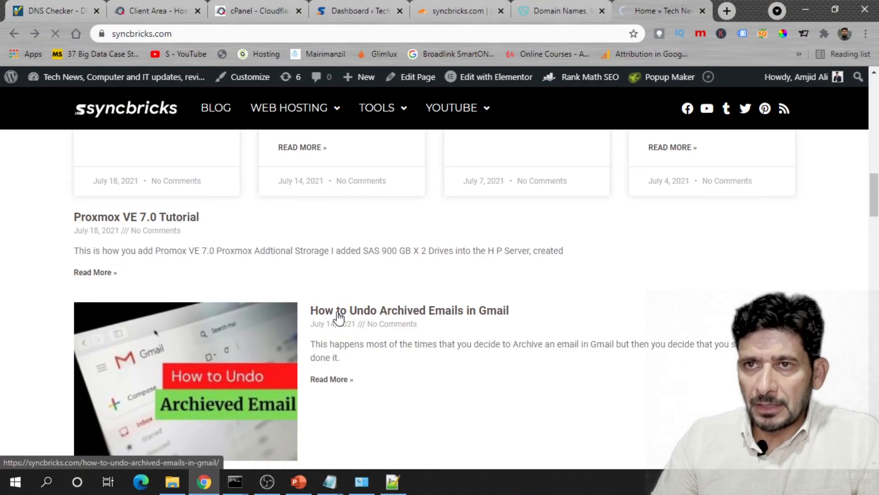
{"action": "left_click", "coordinate": [338, 316]}
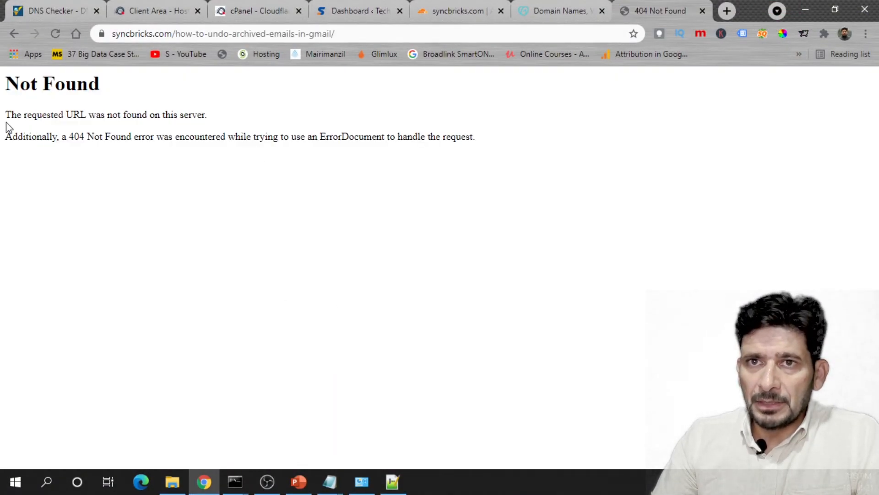
{"action": "left_click", "coordinate": [364, 14]}
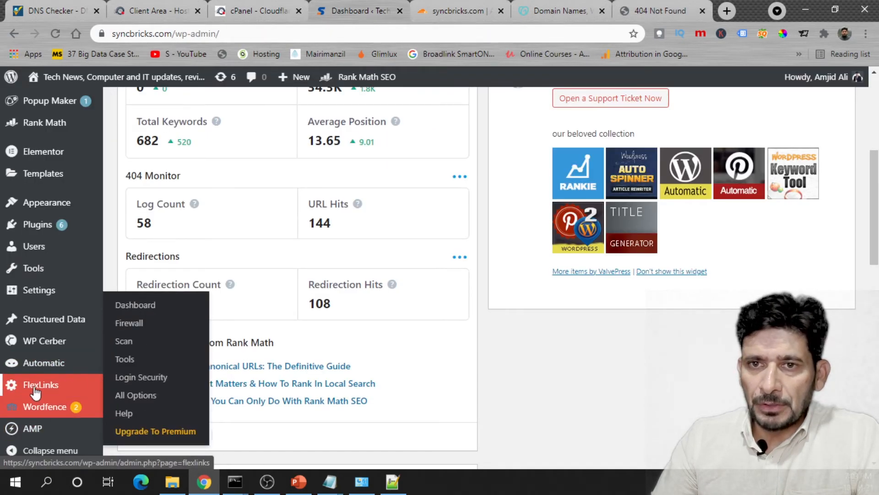
{"action": "scroll", "coordinate": [42, 407], "scroll_direction": "down", "scroll_amount": 1}
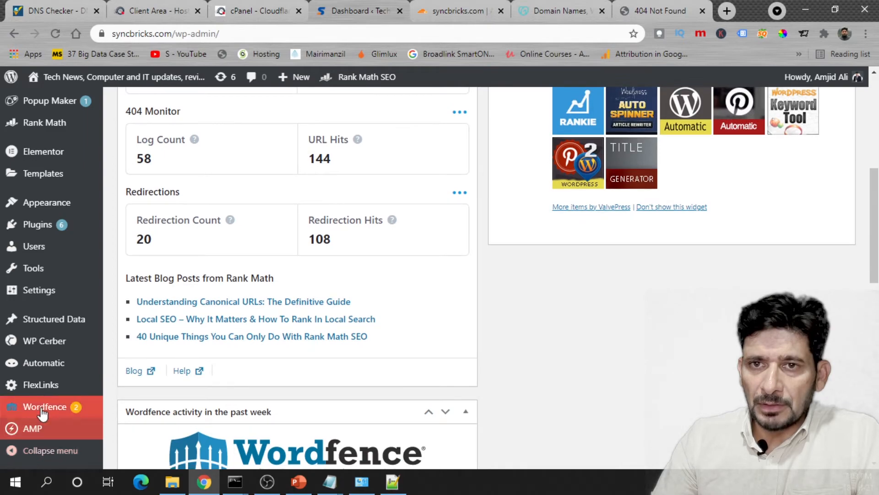
{"action": "left_click", "coordinate": [161, 339]}
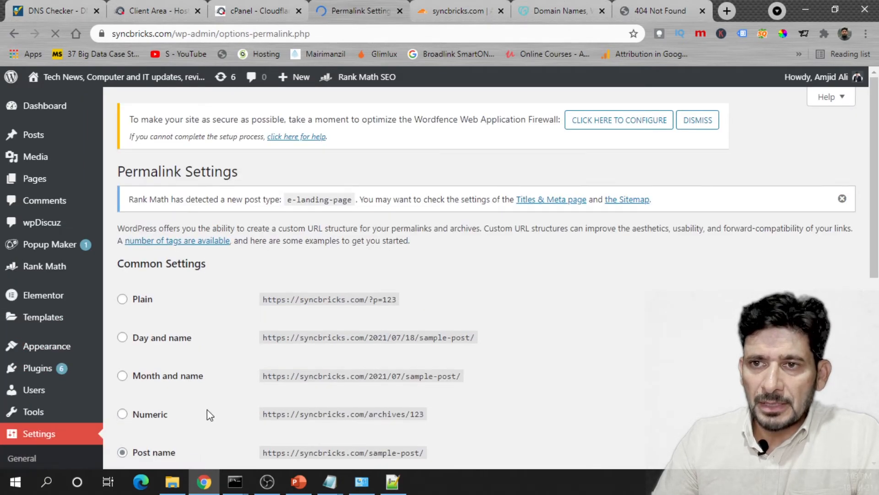
{"action": "scroll", "coordinate": [197, 405], "scroll_direction": "down", "scroll_amount": 6}
{"action": "left_click", "coordinate": [163, 408]}
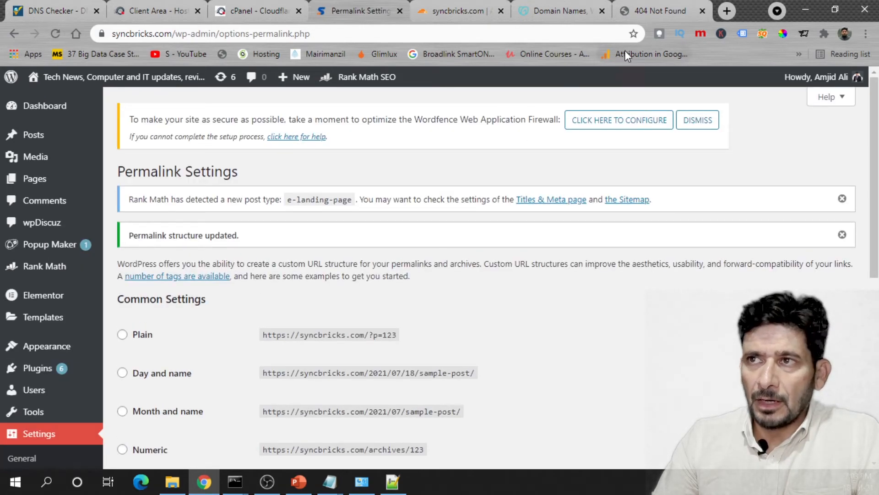
- Reopen the How to Undo Archived Emails post from the syncbricks.com homepage, confirm it loads, then close it
{"action": "left_click", "coordinate": [647, 14]}
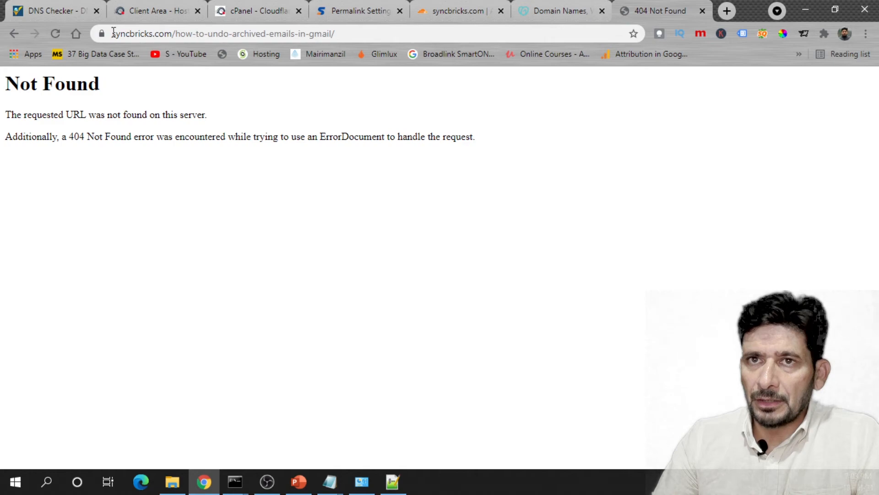
{"action": "left_click", "coordinate": [18, 33]}
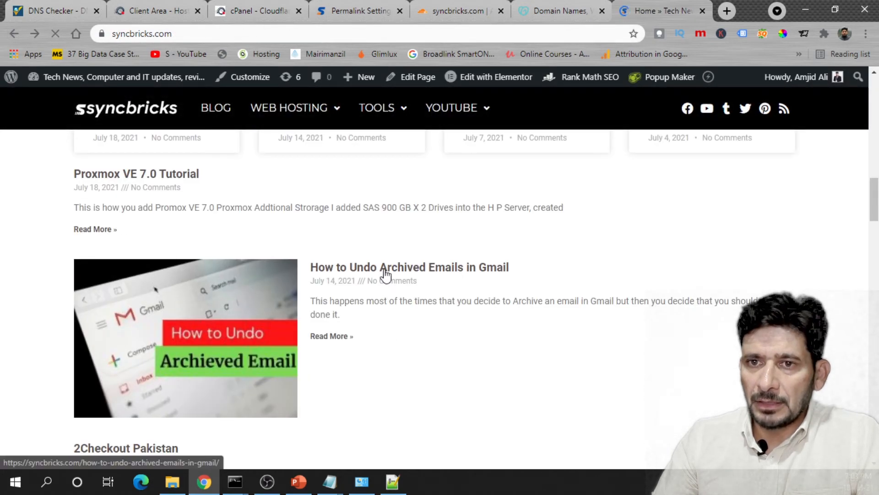
{"action": "left_click", "coordinate": [387, 274]}
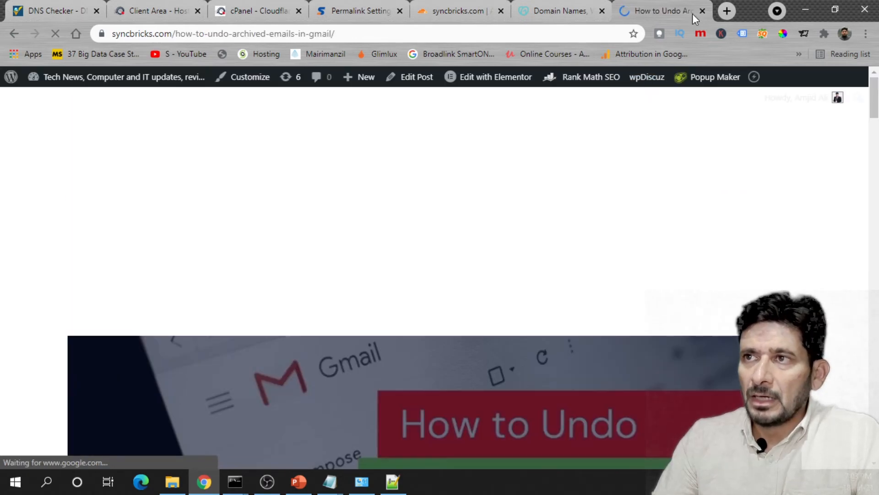
{"action": "left_click", "coordinate": [703, 11]}
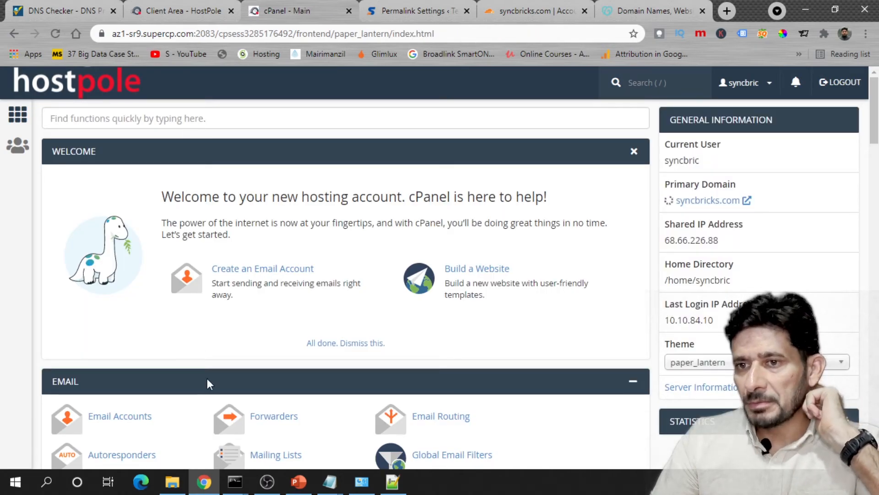
- Confirm the ping replies come from 68.66.226.88, then review Cloudflare's DNS records for syncbricks.com
{"action": "mouse_move", "coordinate": [235, 481]}
{"action": "left_click", "coordinate": [283, 441]}
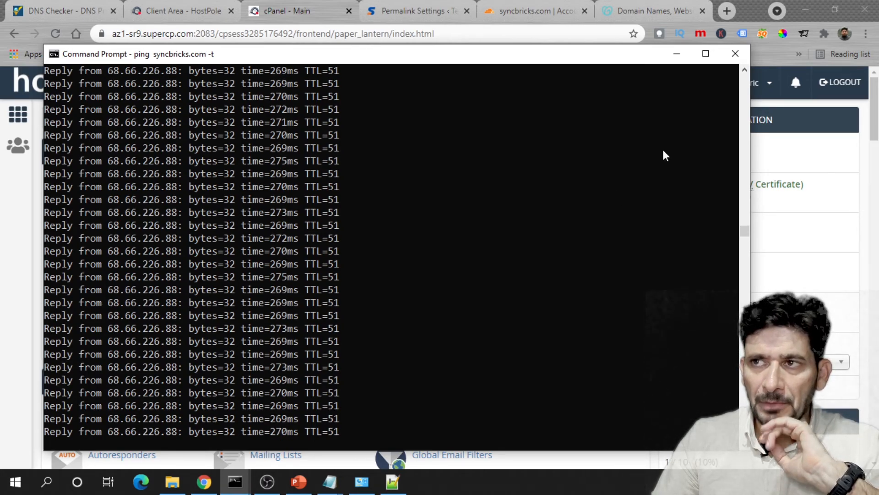
{"action": "left_click", "coordinate": [680, 53]}
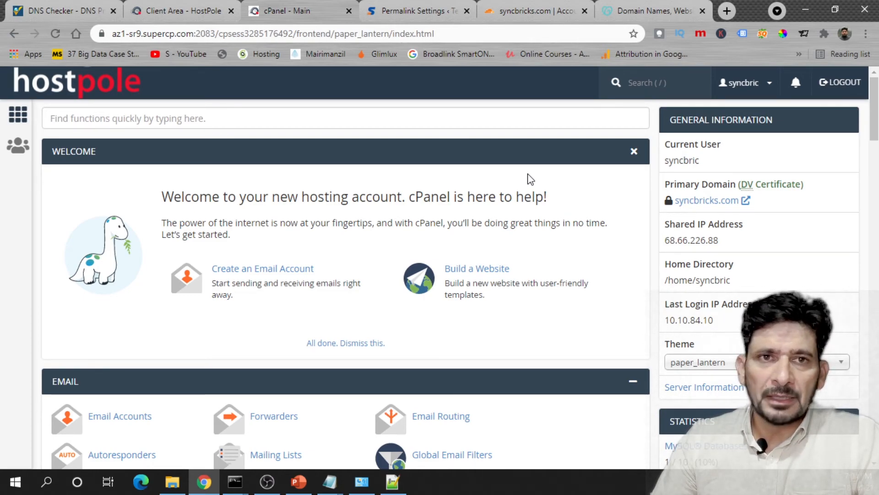
{"action": "left_click", "coordinate": [532, 13]}
{"action": "scroll", "coordinate": [266, 178], "scroll_direction": "down", "scroll_amount": 2}
- Read Cloudflare's instructions to remove the old ns1/ns2.hostpole.com nameservers
{"action": "scroll", "coordinate": [266, 178], "scroll_direction": "up", "scroll_amount": 2}
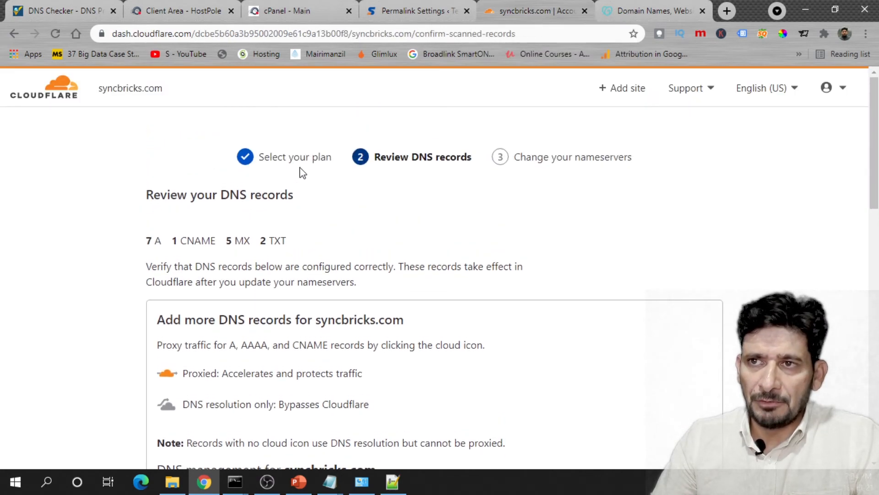
{"action": "scroll", "coordinate": [320, 187], "scroll_direction": "down", "scroll_amount": 15}
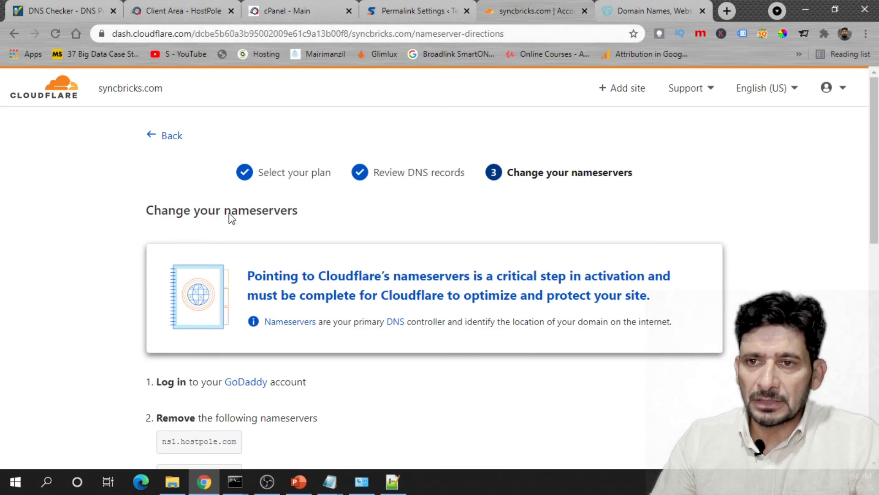
{"action": "scroll", "coordinate": [257, 343], "scroll_direction": "down", "scroll_amount": 3}
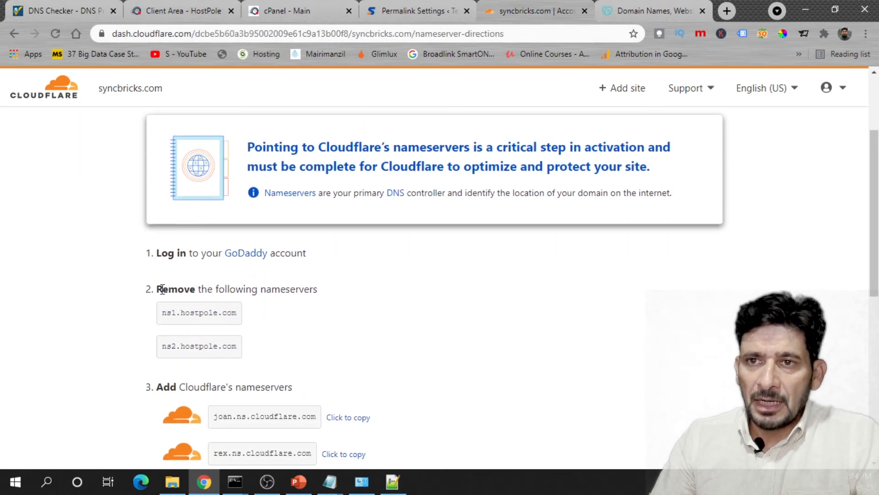
{"action": "left_click_drag", "start_coordinate": [162, 288], "coordinate": [255, 293]}
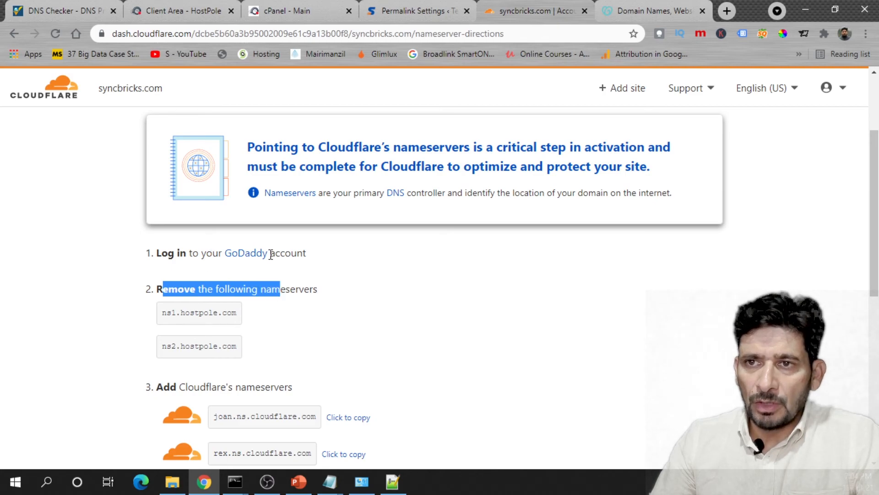
{"action": "left_click", "coordinate": [207, 293]}
{"action": "scroll", "coordinate": [258, 296], "scroll_direction": "down", "scroll_amount": 4}
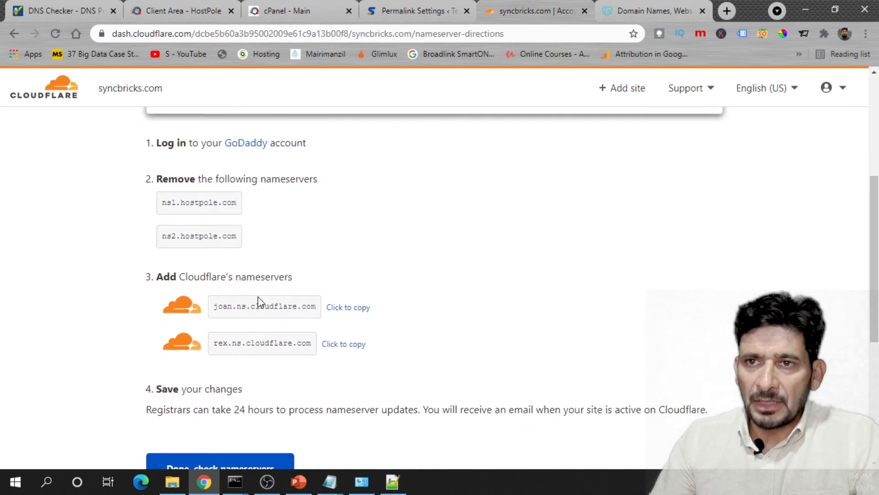
{"action": "left_click_drag", "start_coordinate": [165, 122], "coordinate": [236, 120]}
{"action": "left_click_drag", "start_coordinate": [172, 152], "coordinate": [262, 156]}
- Copy the first Cloudflare nameserver, joan.ns.cloudflare.com
{"action": "scroll", "coordinate": [265, 179], "scroll_direction": "down", "scroll_amount": 2}
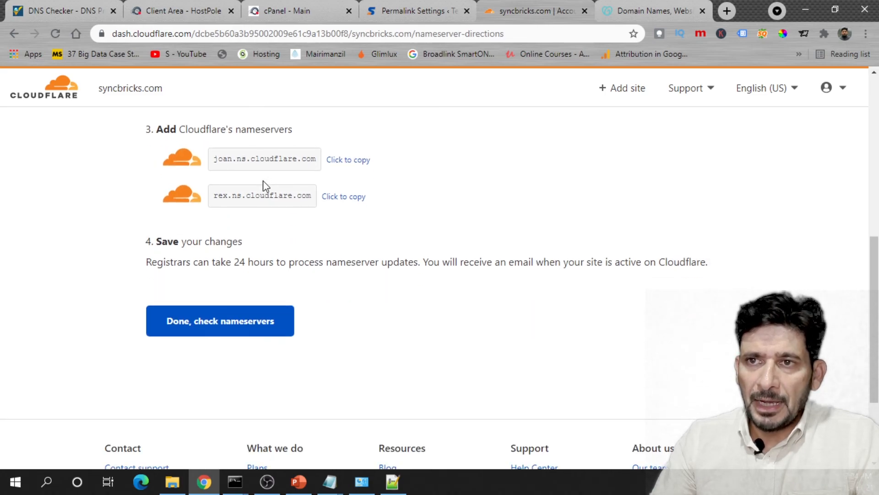
{"action": "double_click", "coordinate": [263, 159]}
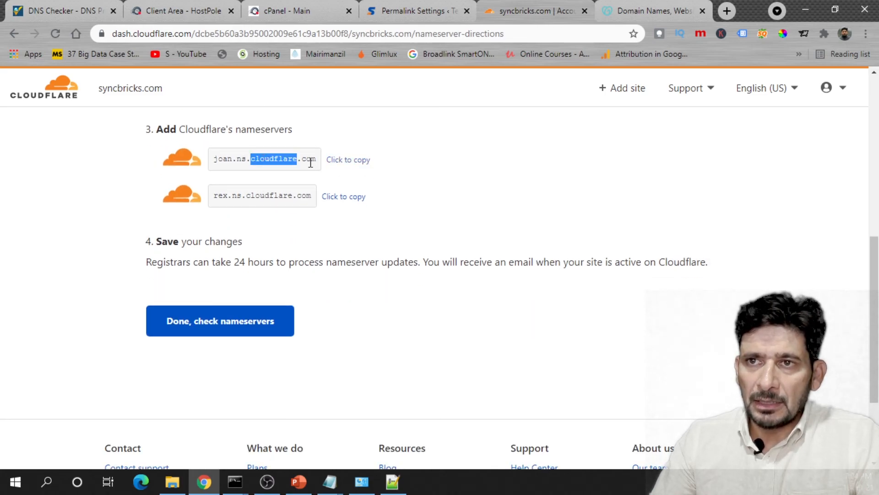
{"action": "left_click", "coordinate": [337, 160]}
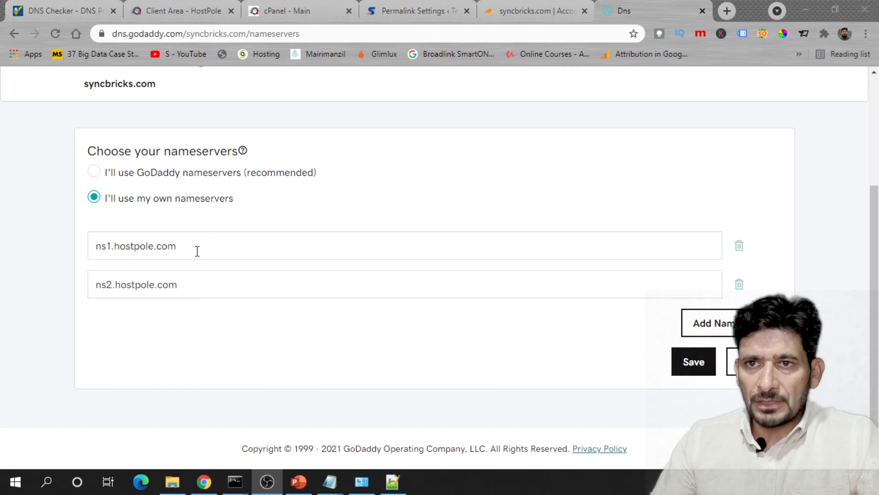
- Replace the Hostpole nameservers in GoDaddy with joan.ns.cloudflare.com and rex.ns.cloudflare.com
{"action": "left_click_drag", "start_coordinate": [196, 250], "coordinate": [68, 253]}
{"action": "key", "text": "ctrl+v"}
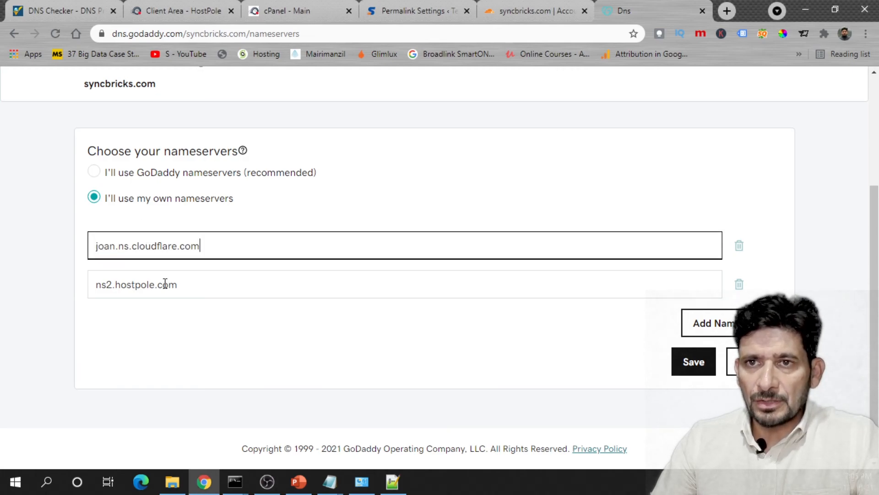
{"action": "left_click", "coordinate": [531, 14]}
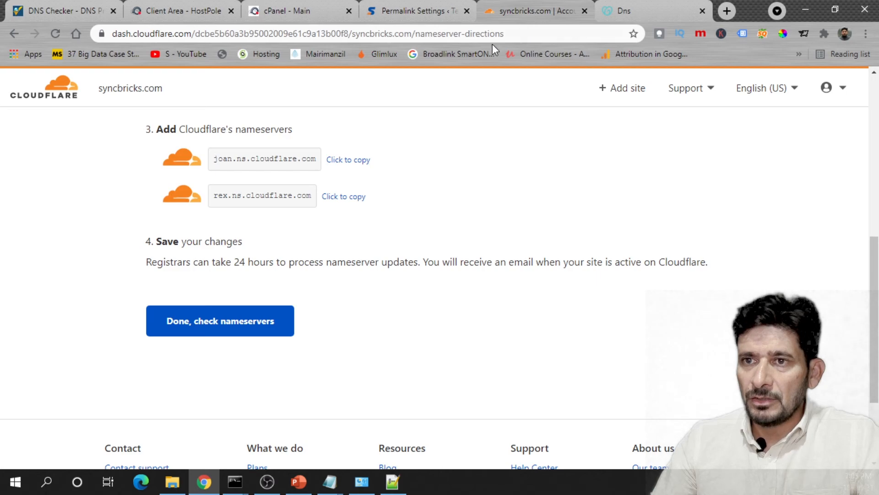
{"action": "left_click", "coordinate": [343, 201]}
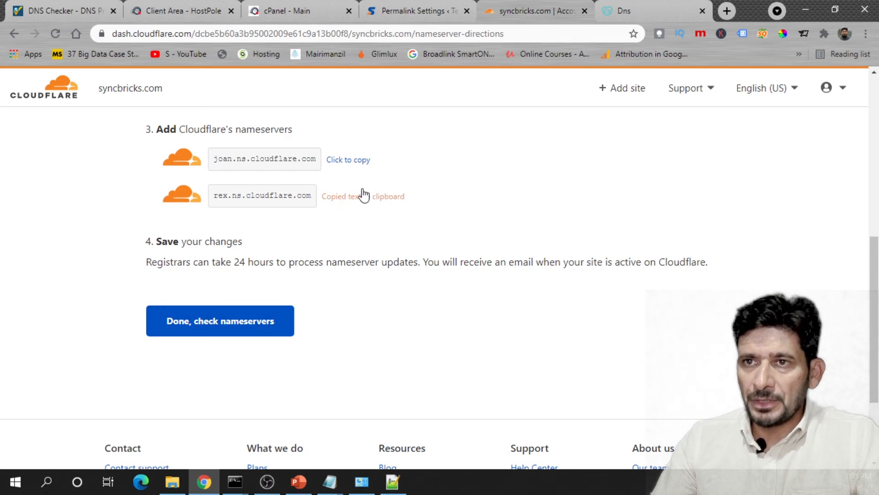
{"action": "left_click", "coordinate": [627, 14]}
{"action": "triple_click", "coordinate": [183, 286]}
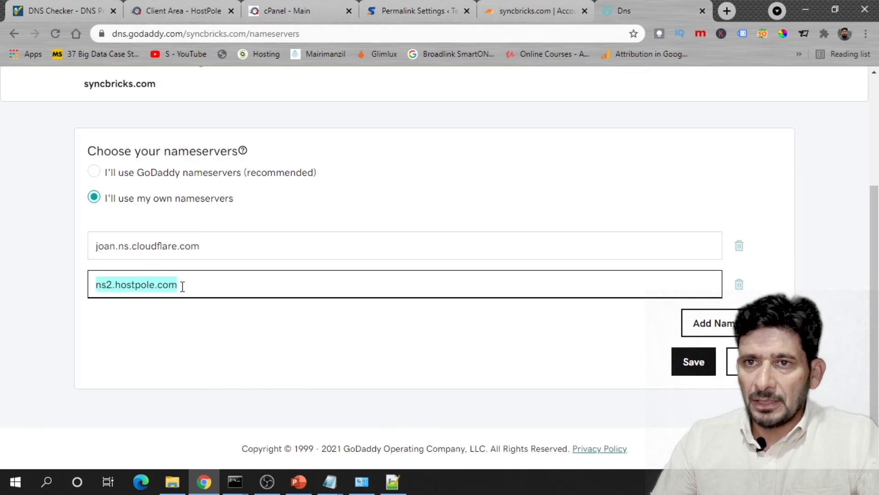
{"action": "key", "text": "ctrl+v"}
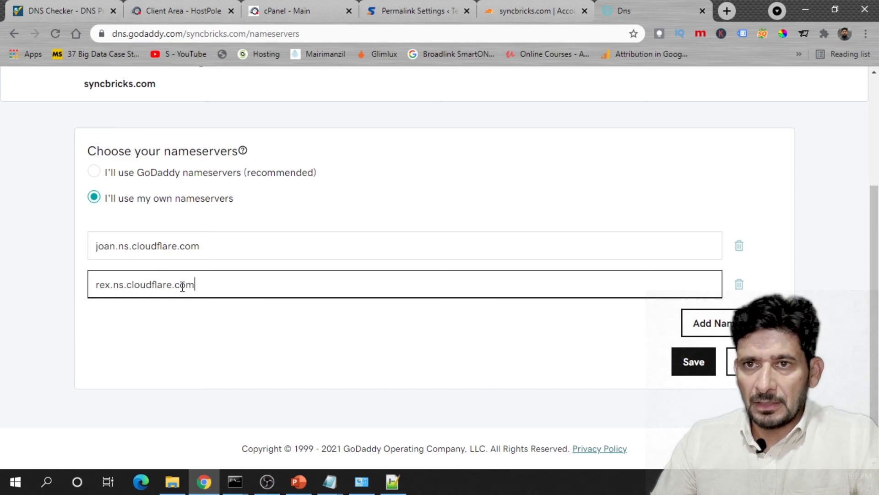
- Save the new Cloudflare nameservers, tick the consent checkbox and confirm the update
{"action": "left_click", "coordinate": [686, 366]}
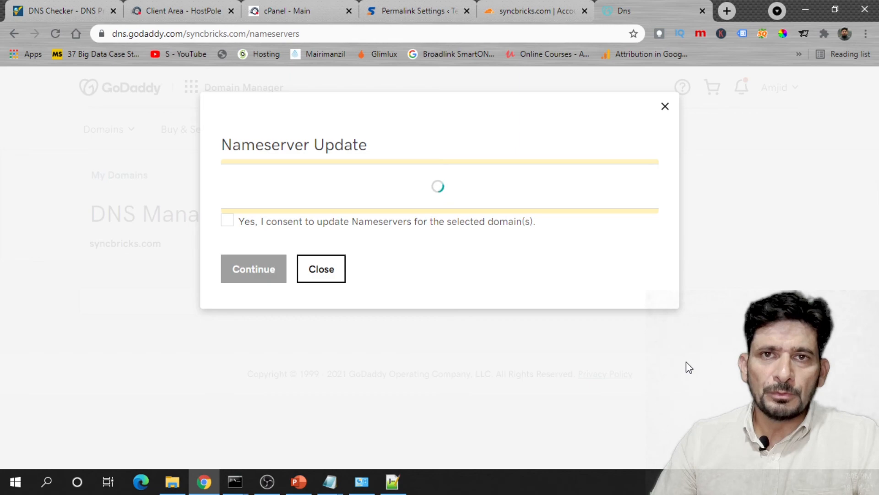
{"action": "left_click", "coordinate": [228, 244]}
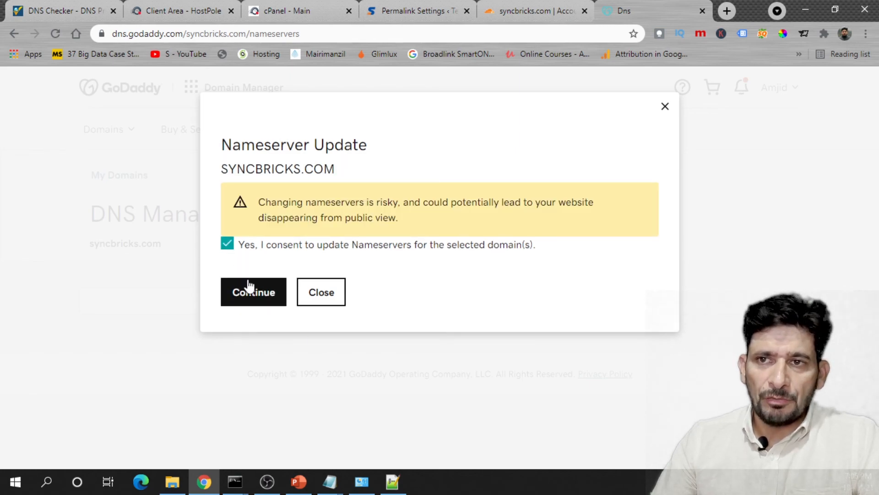
{"action": "left_click", "coordinate": [249, 290]}
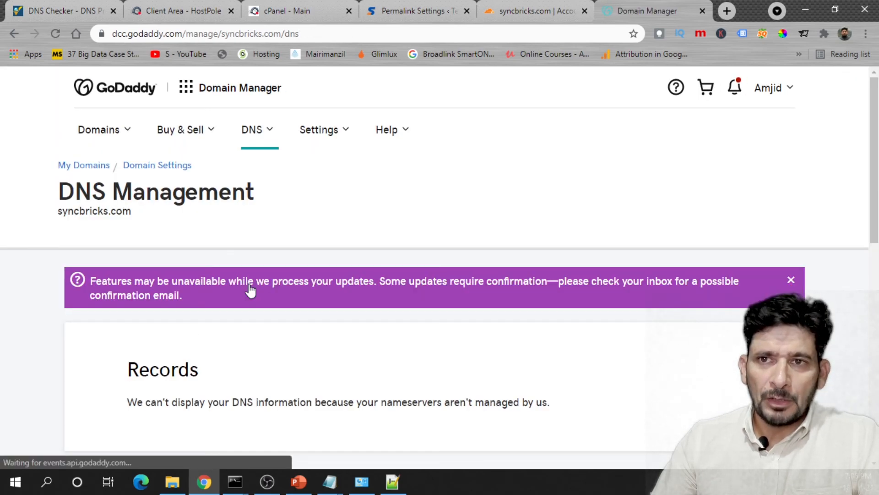
{"action": "scroll", "coordinate": [281, 318], "scroll_direction": "down", "scroll_amount": 3}
{"action": "scroll", "coordinate": [280, 318], "scroll_direction": "down", "scroll_amount": 2}
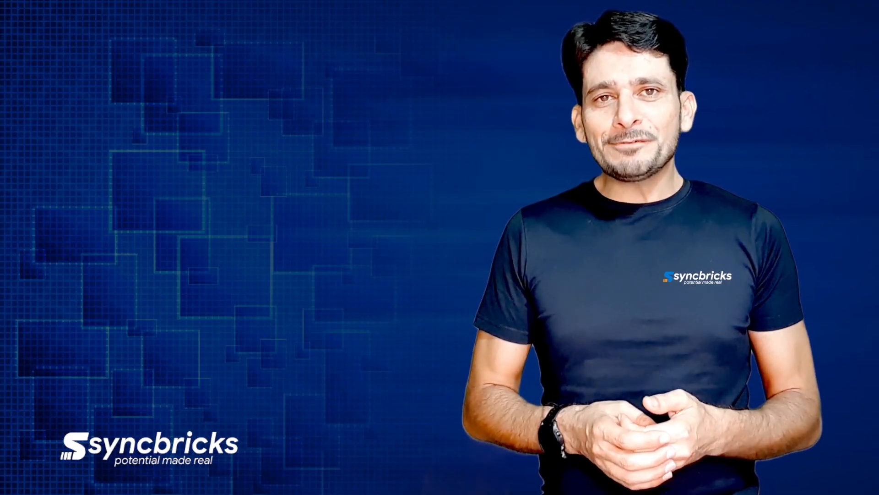